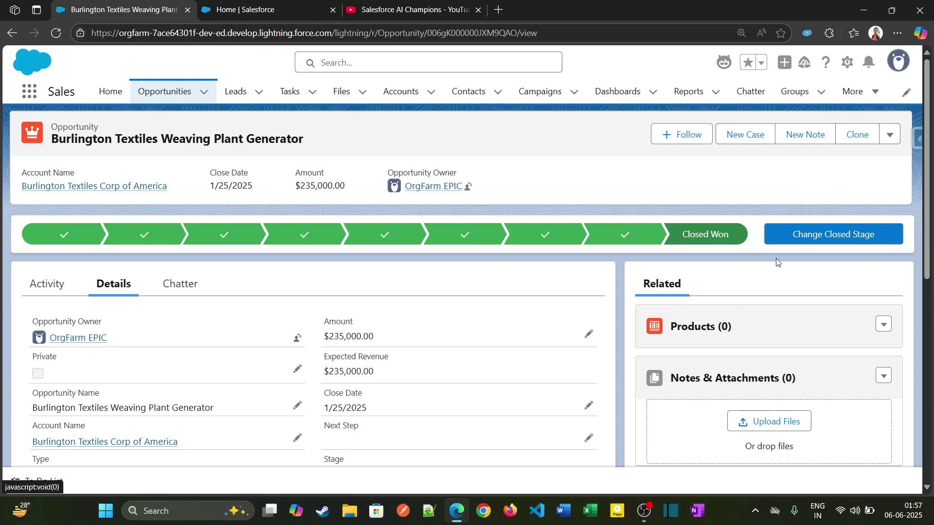
- Open the opportunity's record page for editing and select the Record Detail component under Details
{"action": "left_click", "coordinate": [847, 62]}
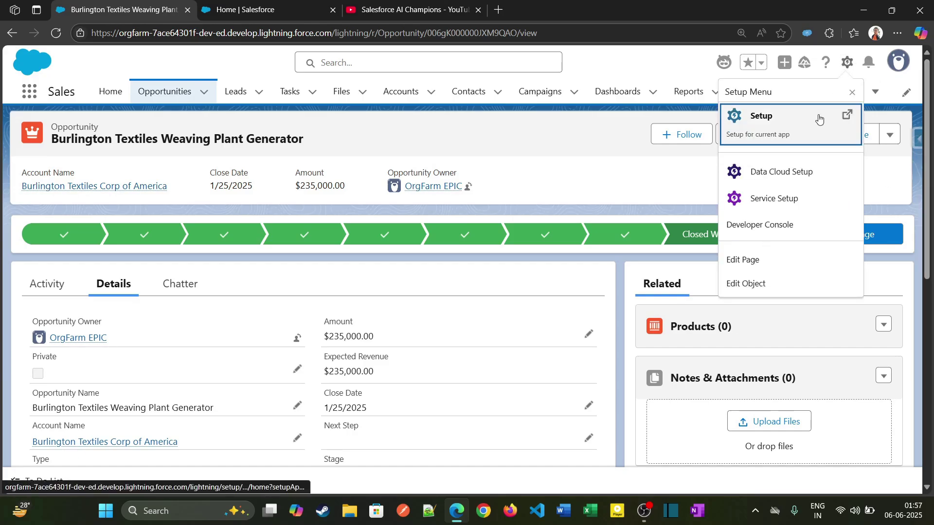
{"action": "left_click", "coordinate": [758, 263]}
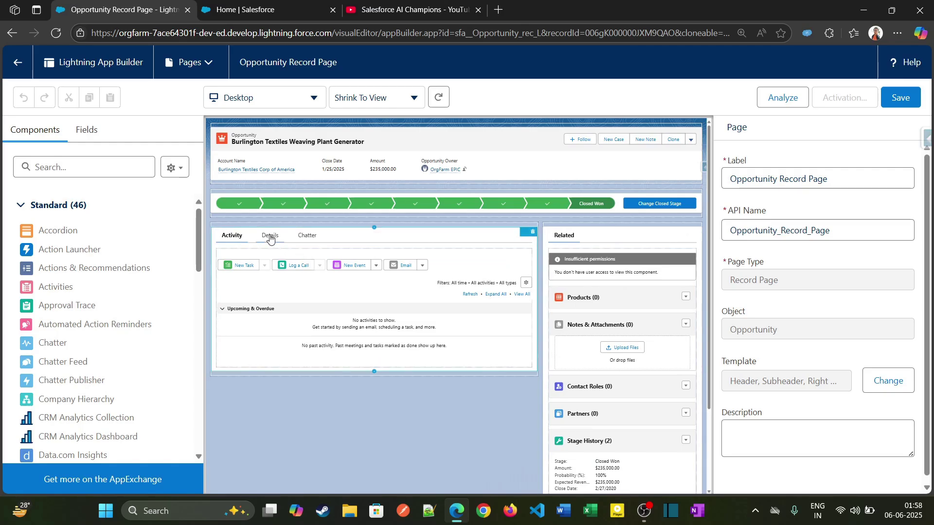
{"action": "left_click", "coordinate": [270, 238]}
{"action": "left_click", "coordinate": [315, 309]}
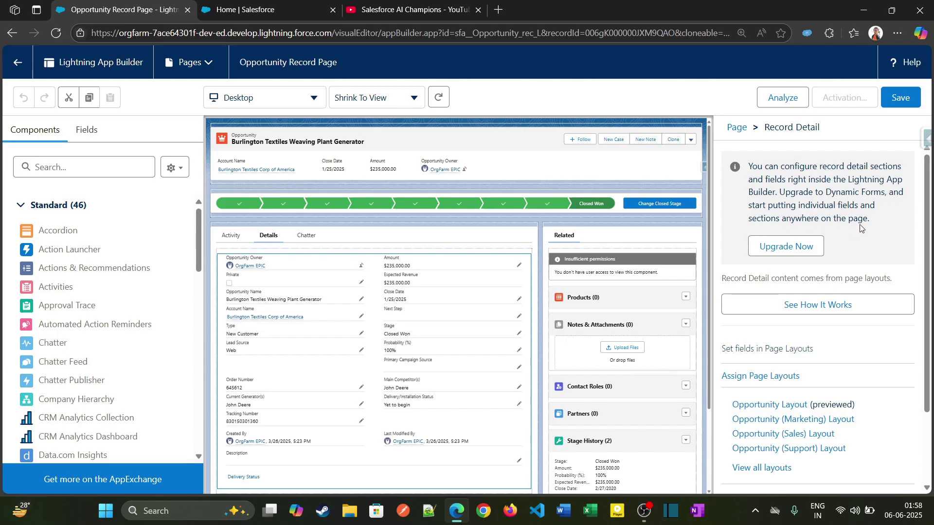
- Upgrade the record detail to Dynamic Forms, using Opportunity Layout as the source of fields and sections
{"action": "left_click", "coordinate": [777, 251]}
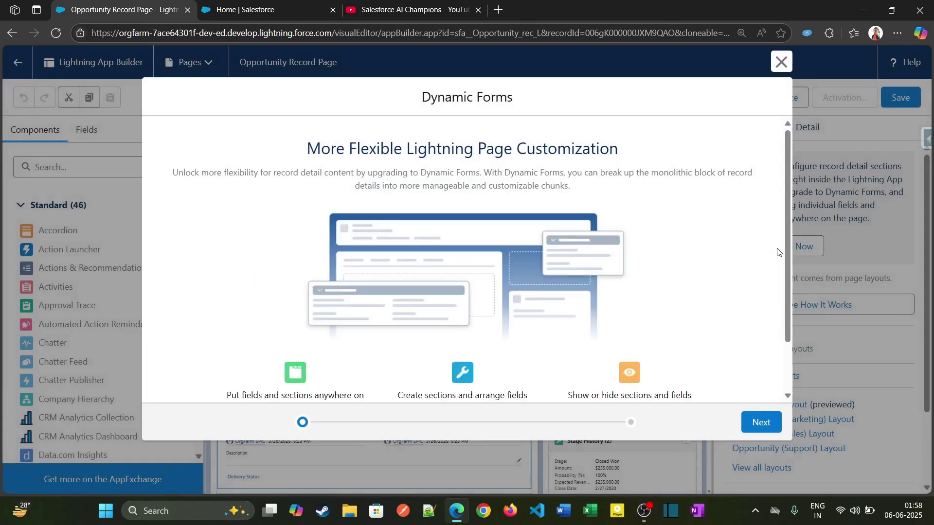
{"action": "scroll", "coordinate": [403, 263], "scroll_direction": "down", "scroll_amount": 2}
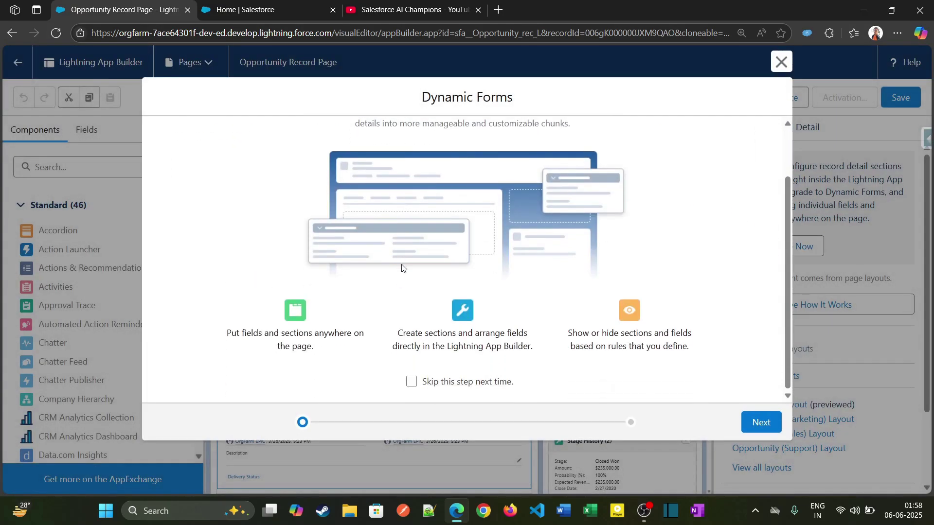
{"action": "left_click", "coordinate": [761, 424]}
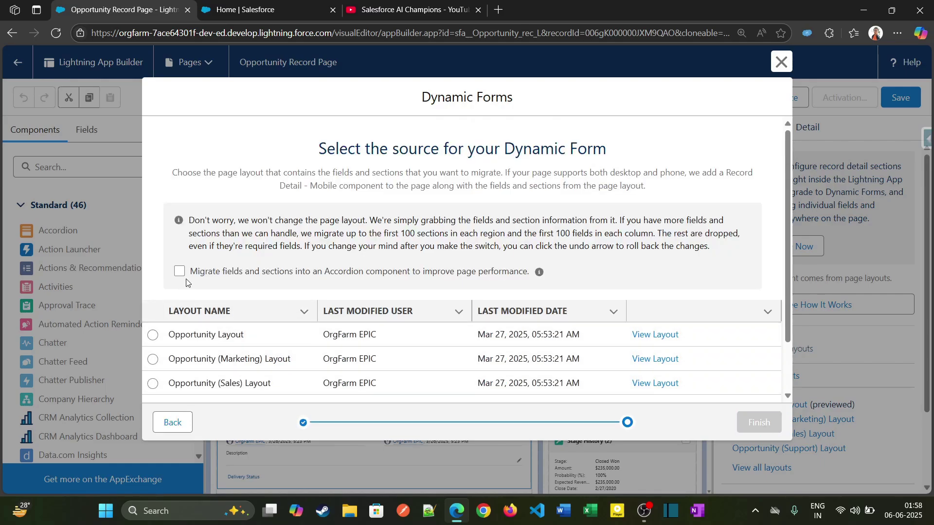
{"action": "scroll", "coordinate": [185, 330], "scroll_direction": "down", "scroll_amount": 2}
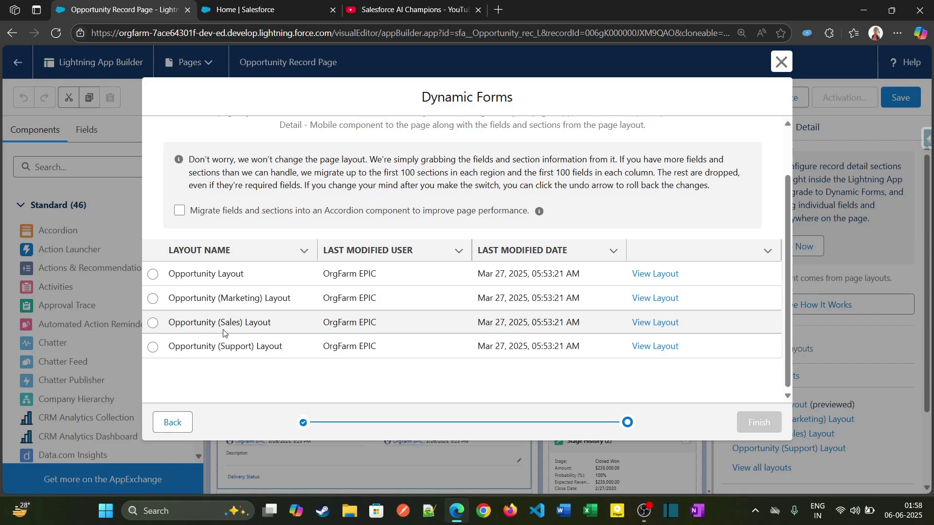
{"action": "left_click", "coordinate": [156, 275]}
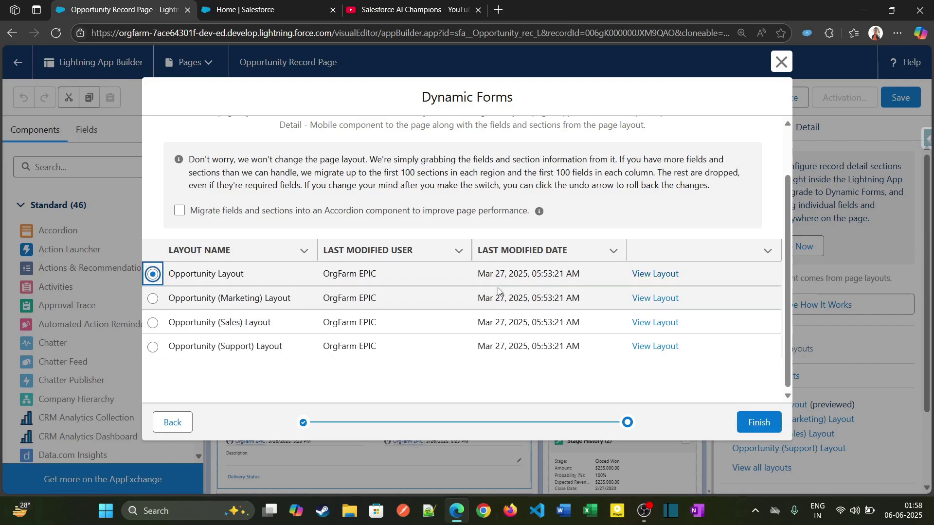
{"action": "left_click", "coordinate": [761, 421]}
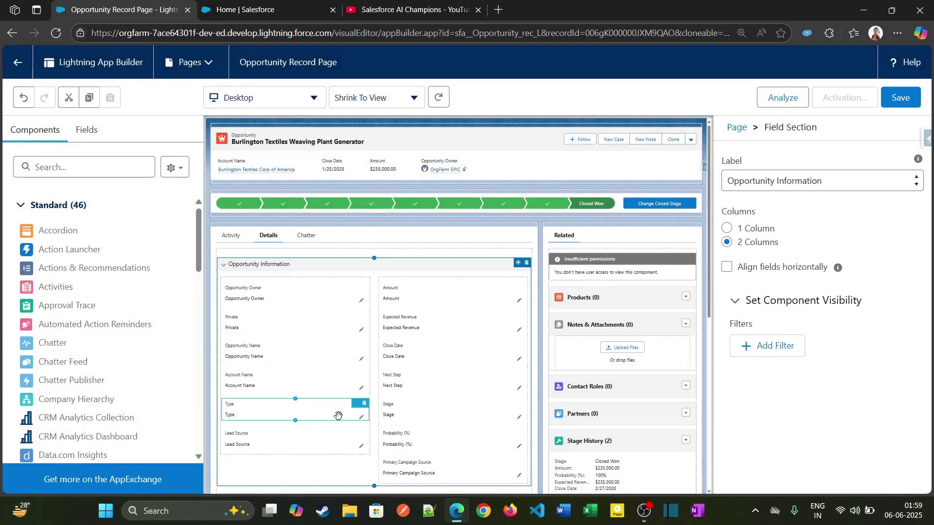
- Select the Account Name field in the Opportunity Information section and save the page despite the missing required field
{"action": "scroll", "coordinate": [338, 416], "scroll_direction": "down", "scroll_amount": 5}
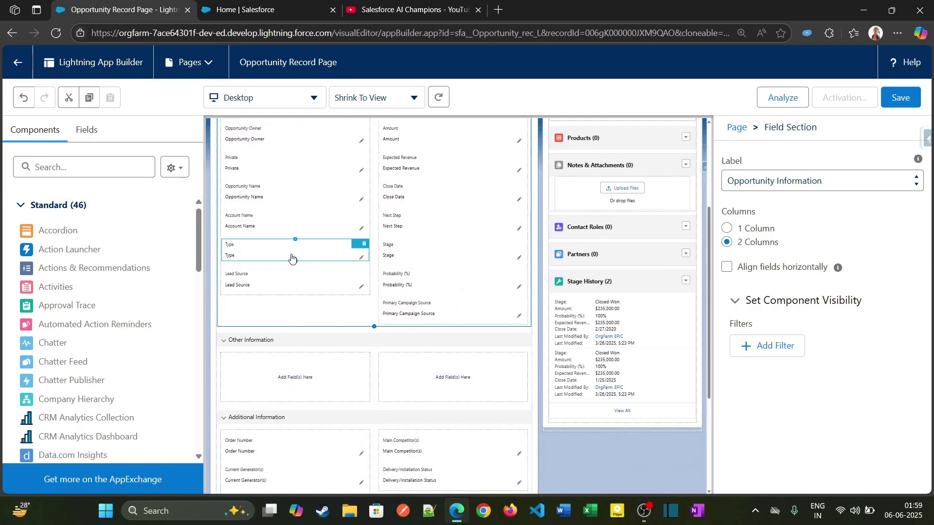
{"action": "left_click", "coordinate": [295, 238]}
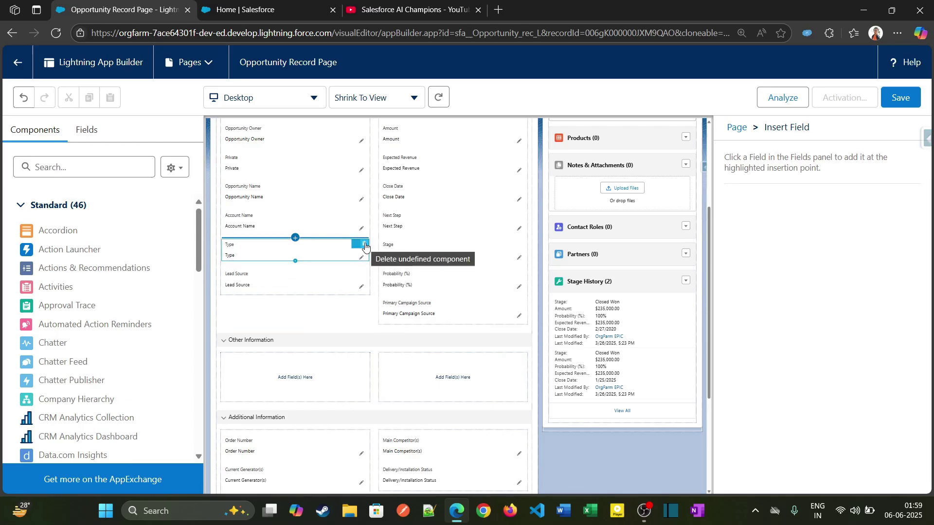
{"action": "left_click", "coordinate": [320, 221]}
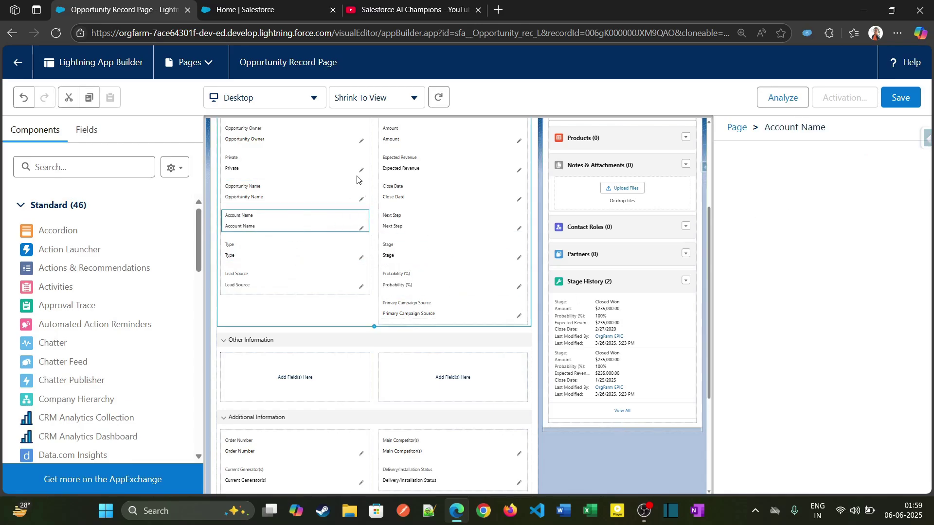
{"action": "left_click", "coordinate": [901, 97]}
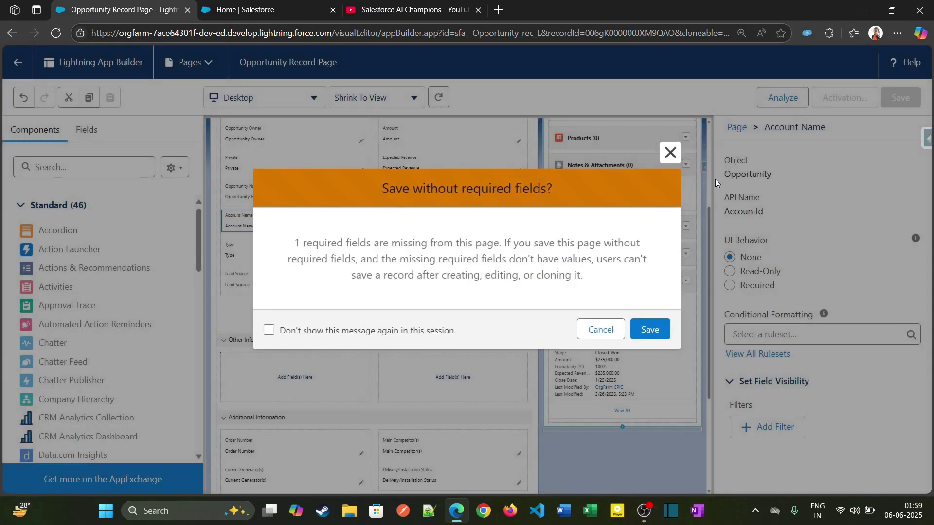
{"action": "left_click", "coordinate": [649, 330]}
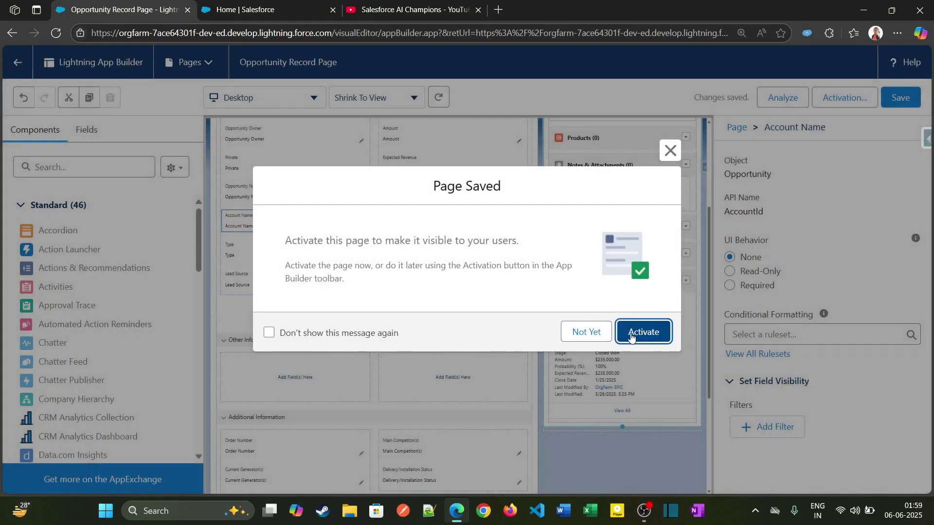
- Activate the Opportunity Record Page as the org default for desktop and phone
{"action": "left_click", "coordinate": [640, 334]}
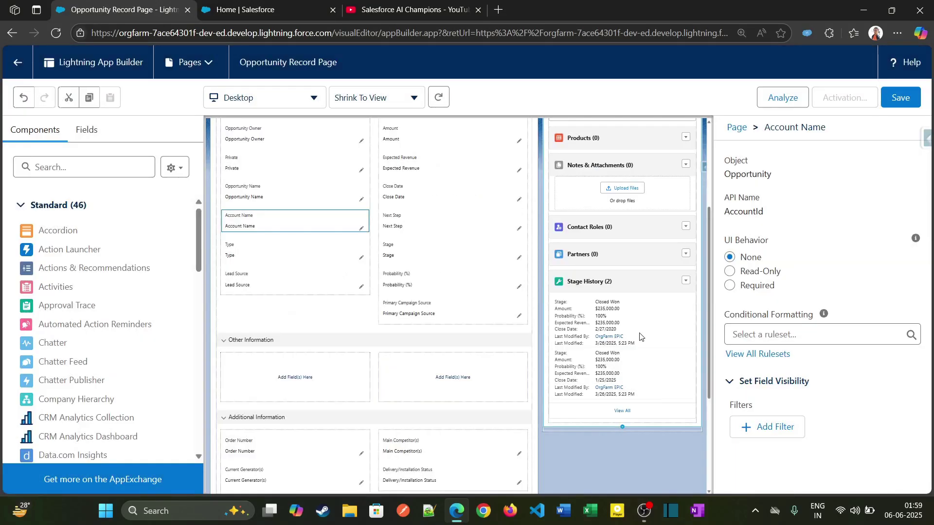
{"action": "scroll", "coordinate": [219, 265], "scroll_direction": "down", "scroll_amount": 2}
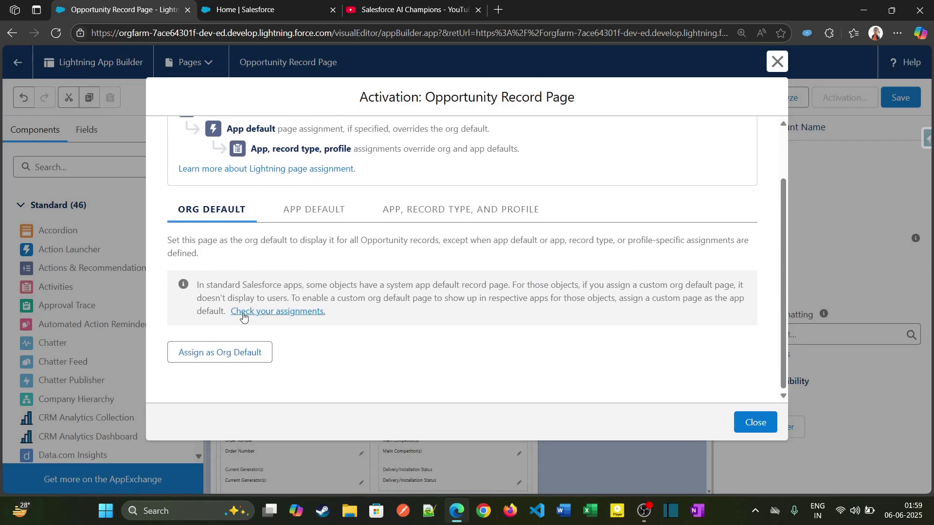
{"action": "left_click", "coordinate": [229, 362]}
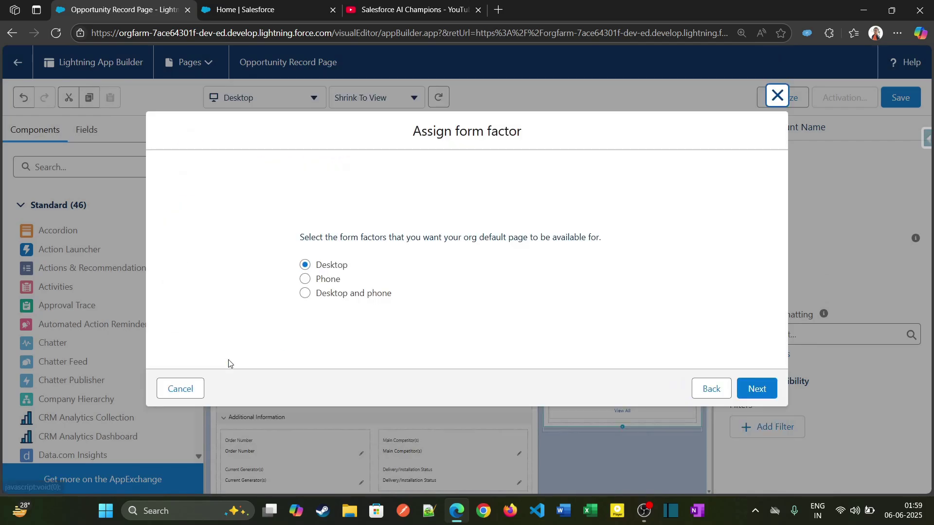
{"action": "left_click", "coordinate": [305, 293]}
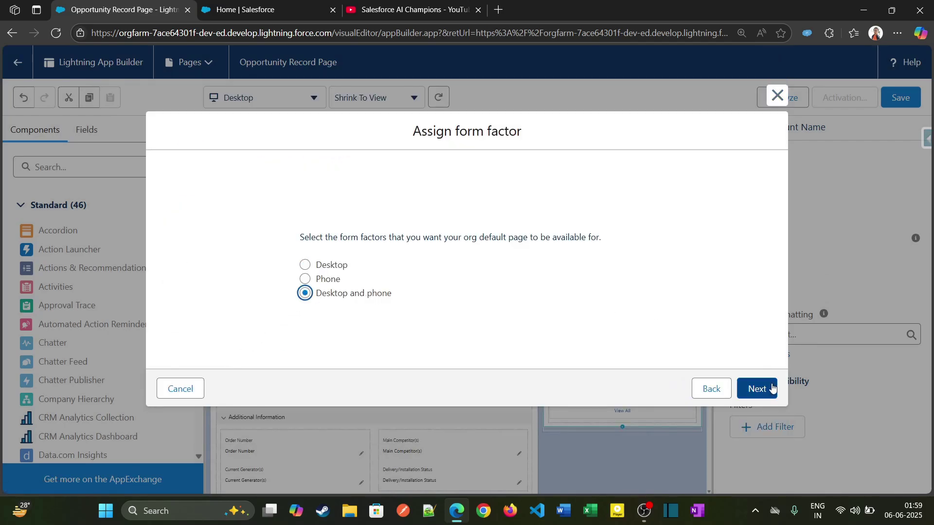
{"action": "left_click", "coordinate": [757, 389]}
{"action": "left_click", "coordinate": [756, 360]}
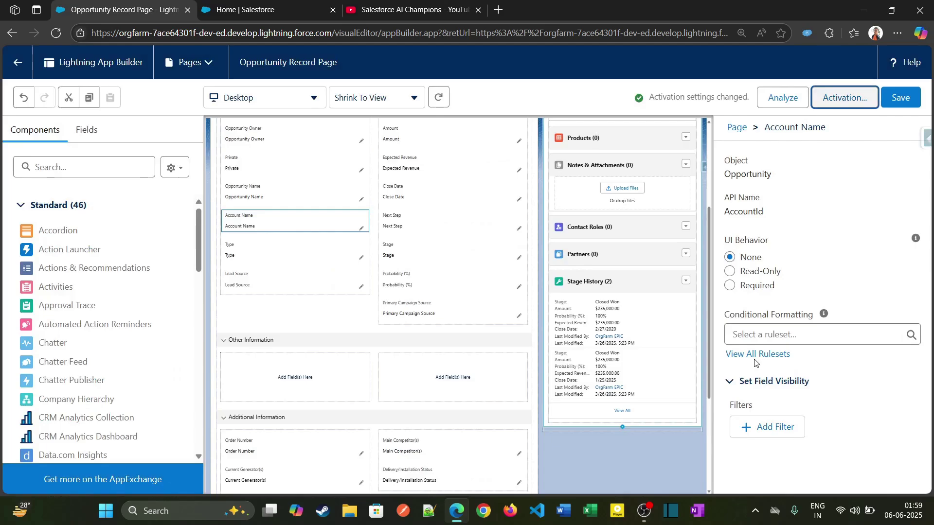
- Save the page again without required fields and suppress the missing-fields warning for this session
{"action": "left_click", "coordinate": [901, 98]}
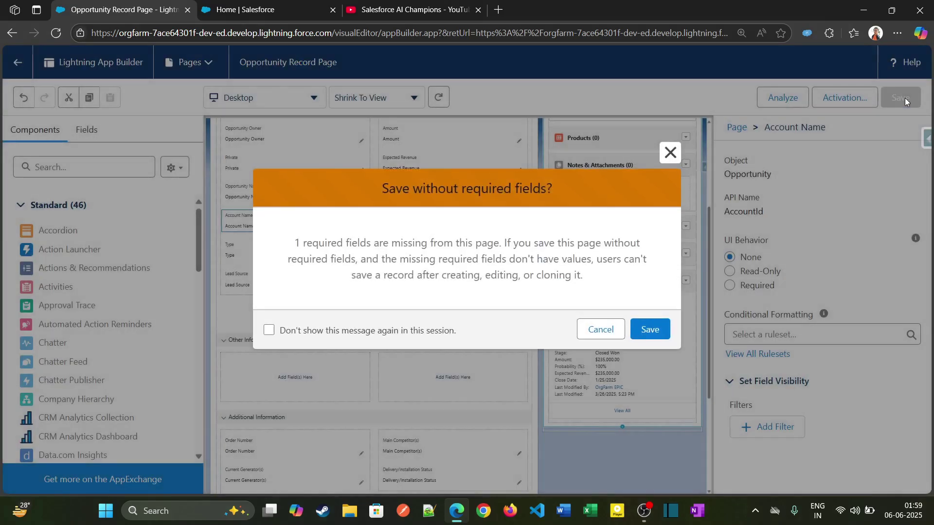
{"action": "left_click", "coordinate": [346, 331]}
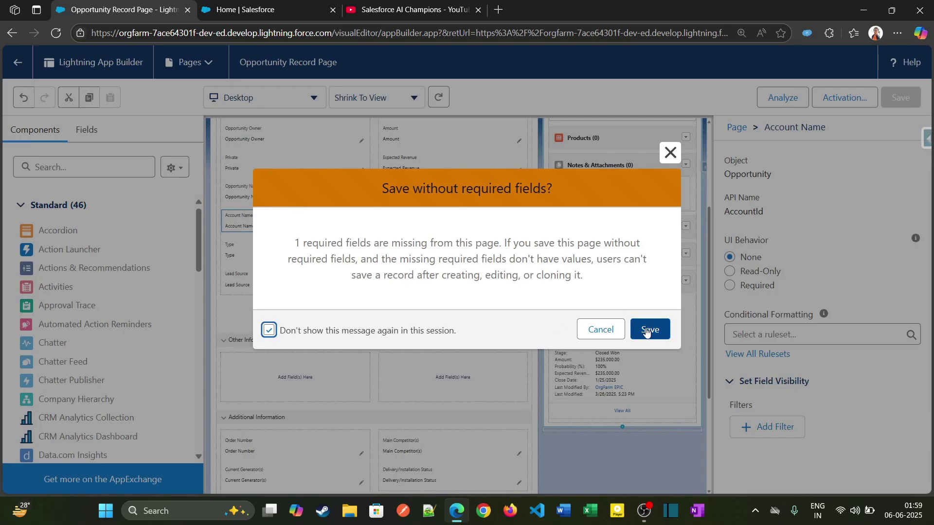
{"action": "left_click", "coordinate": [650, 329]}
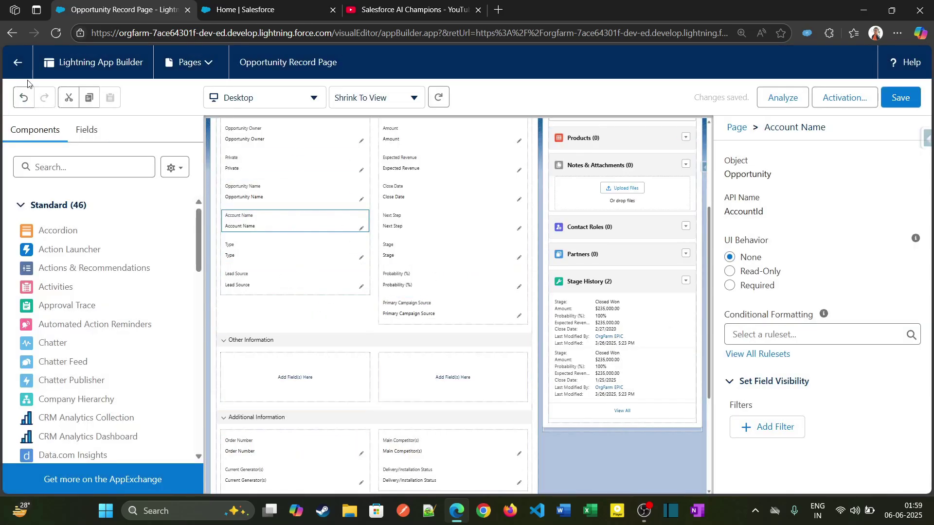
- Return to the Burlington Textiles Weaving Plant Generator opportunity and review its details
{"action": "left_click", "coordinate": [24, 61]}
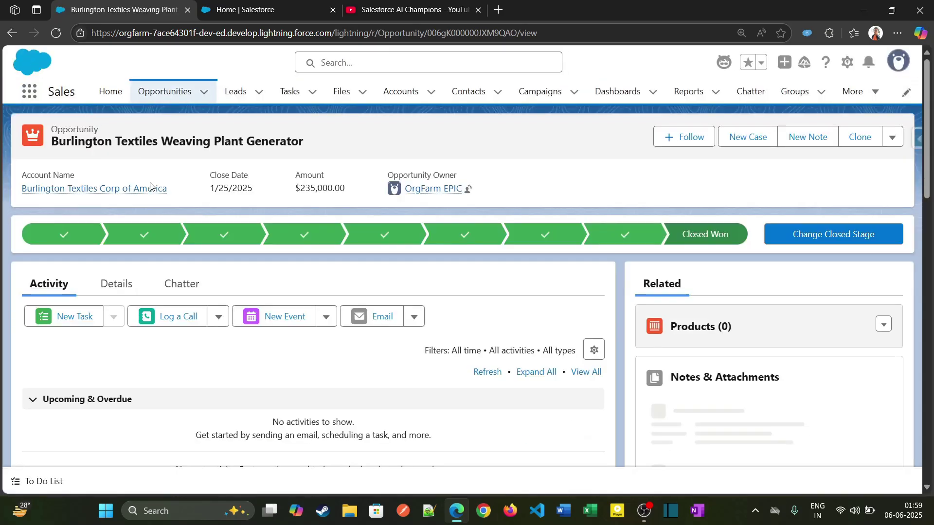
{"action": "left_click", "coordinate": [125, 290]}
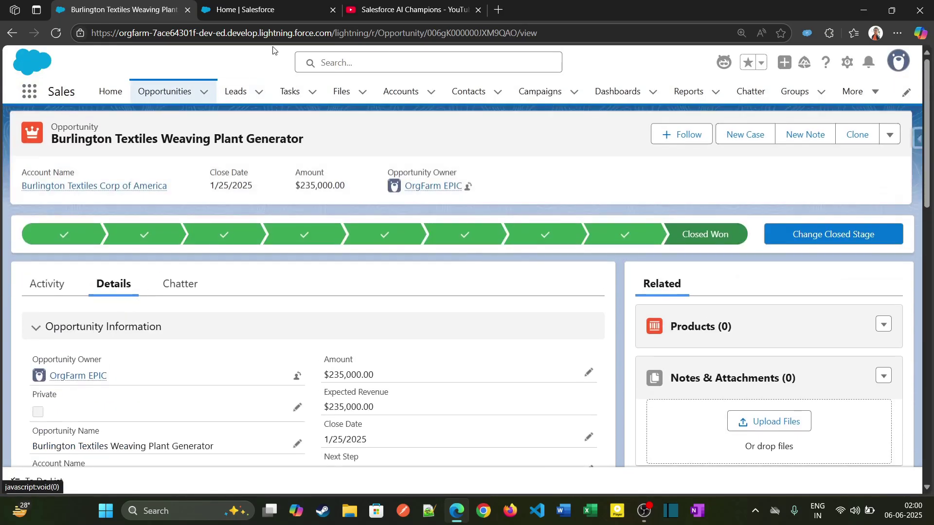
{"action": "left_click", "coordinate": [286, 4]}
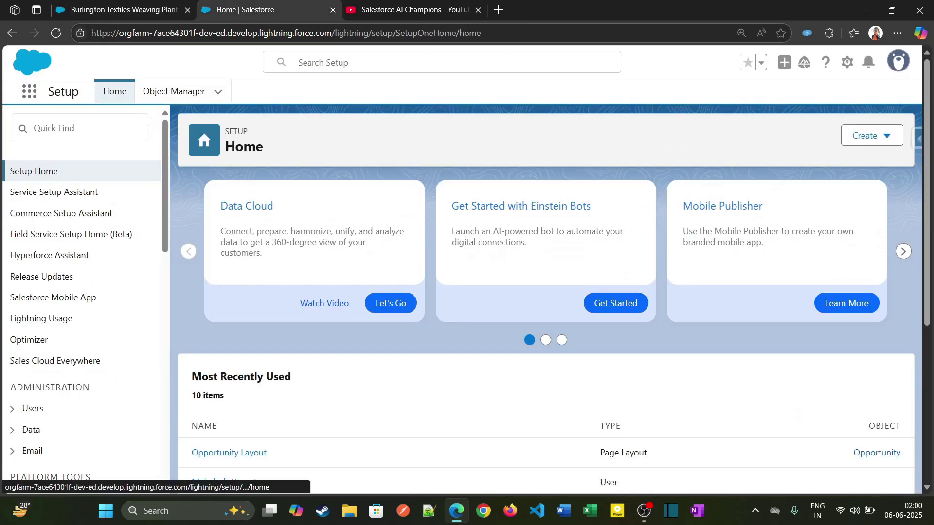
{"action": "left_click", "coordinate": [138, 9]}
{"action": "scroll", "coordinate": [221, 331], "scroll_direction": "down", "scroll_amount": 3}
{"action": "scroll", "coordinate": [223, 335], "scroll_direction": "up", "scroll_amount": 3}
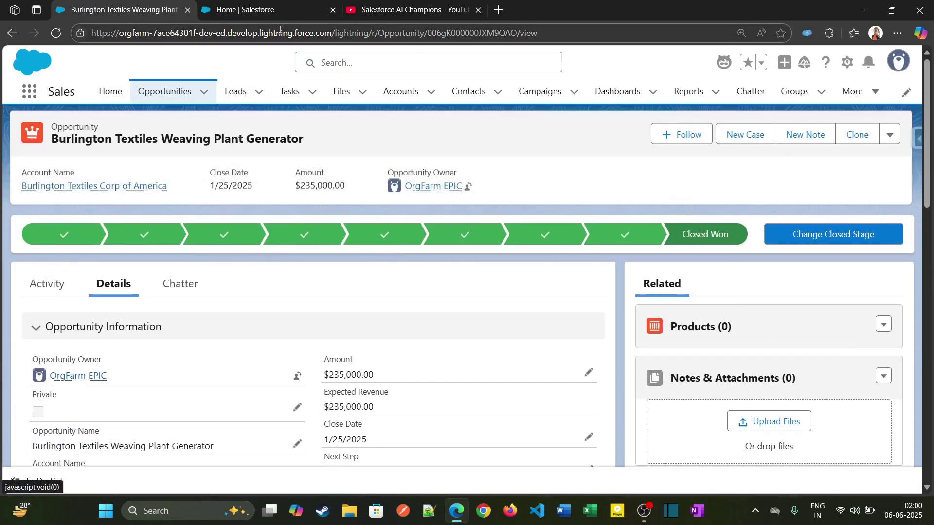
- Find the Opportunity object in Setup's Object Manager by searching for "oppo" and open it
{"action": "left_click", "coordinate": [282, 10]}
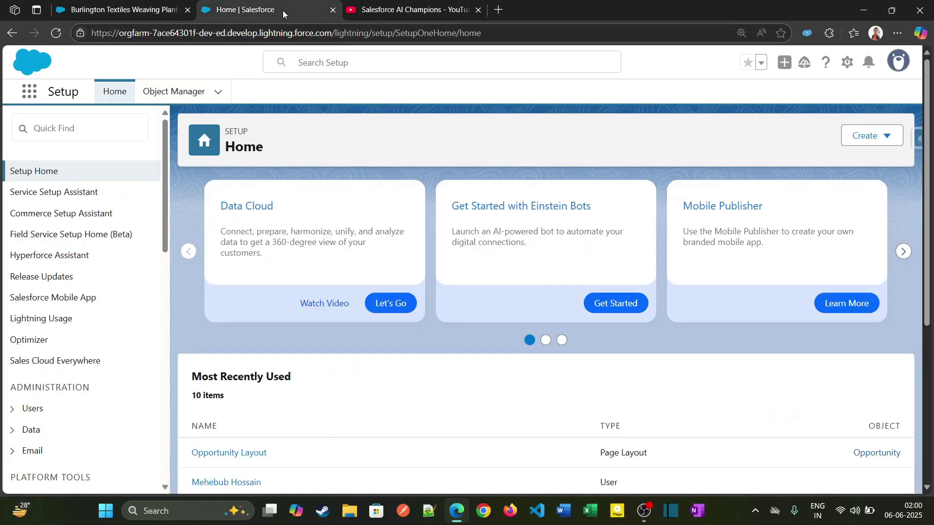
{"action": "left_click", "coordinate": [165, 96]}
{"action": "left_click", "coordinate": [714, 140]}
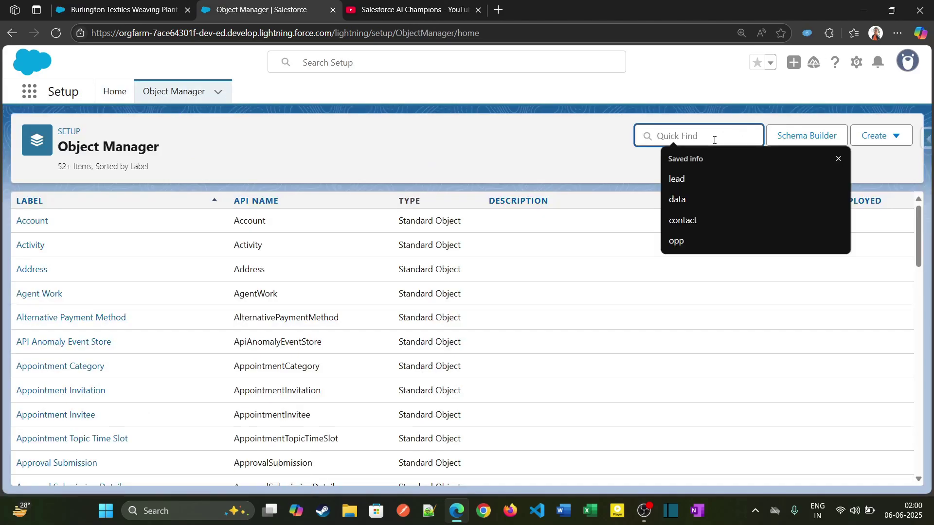
{"action": "type", "text": "oppo"}
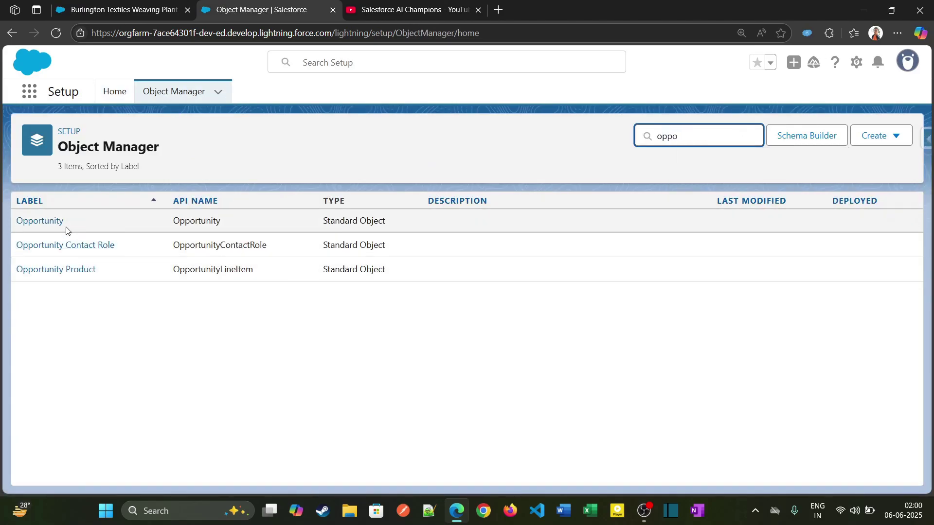
{"action": "left_click", "coordinate": [54, 221]}
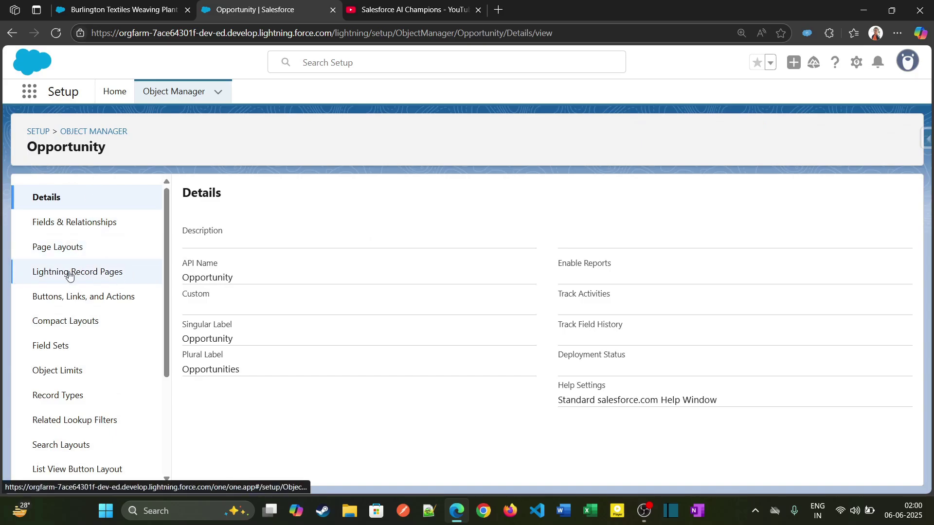
- Open the Opportunity Record Page for editing from the object's Lightning record pages and display its Details fields
{"action": "left_click", "coordinate": [92, 273]}
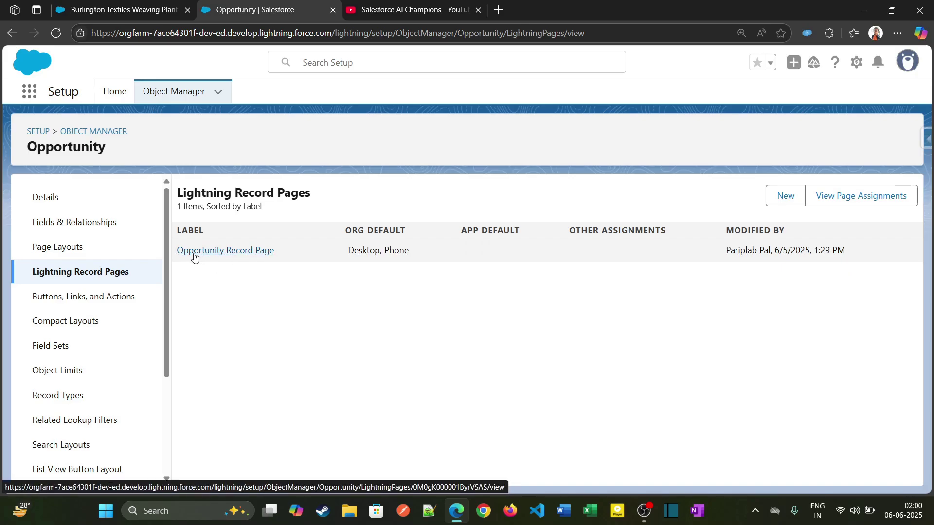
{"action": "left_click", "coordinate": [211, 251]}
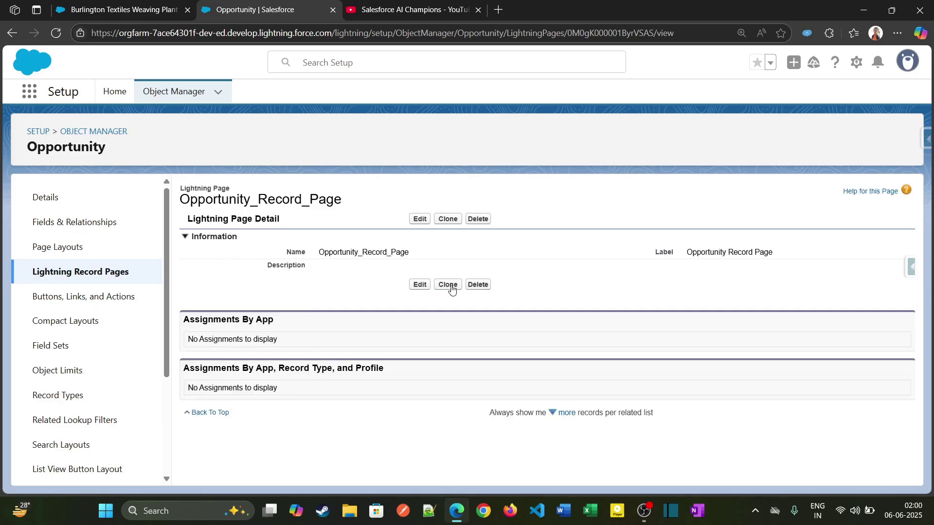
{"action": "left_click", "coordinate": [421, 220]}
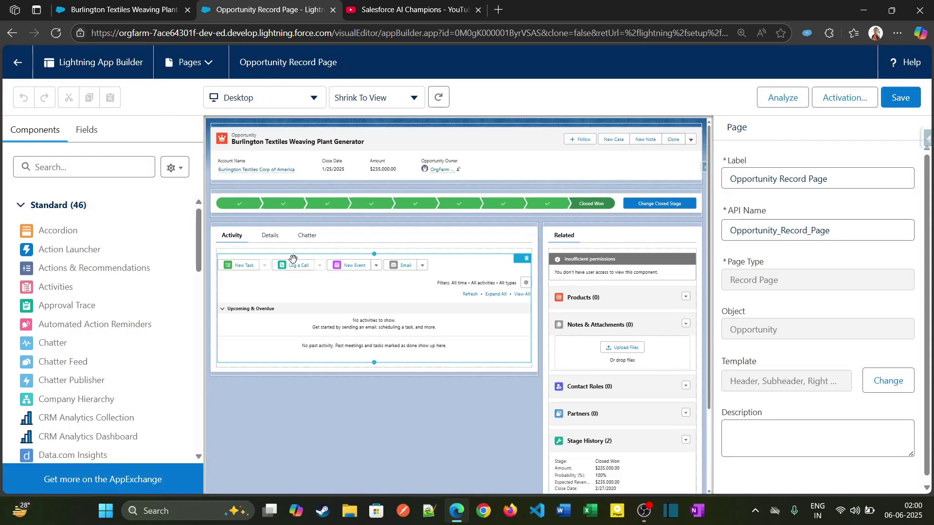
{"action": "left_click", "coordinate": [270, 235]}
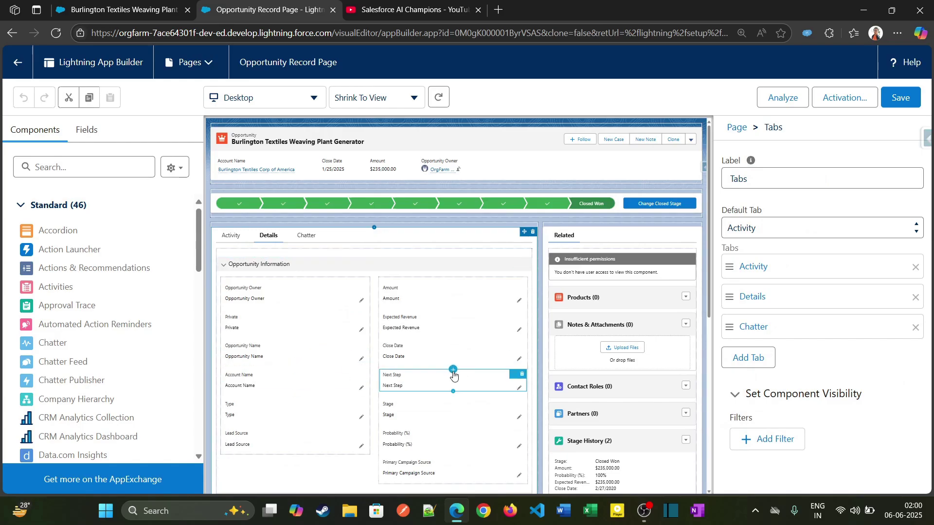
{"action": "left_click", "coordinate": [295, 400]}
{"action": "scroll", "coordinate": [347, 403], "scroll_direction": "down", "scroll_amount": 2}
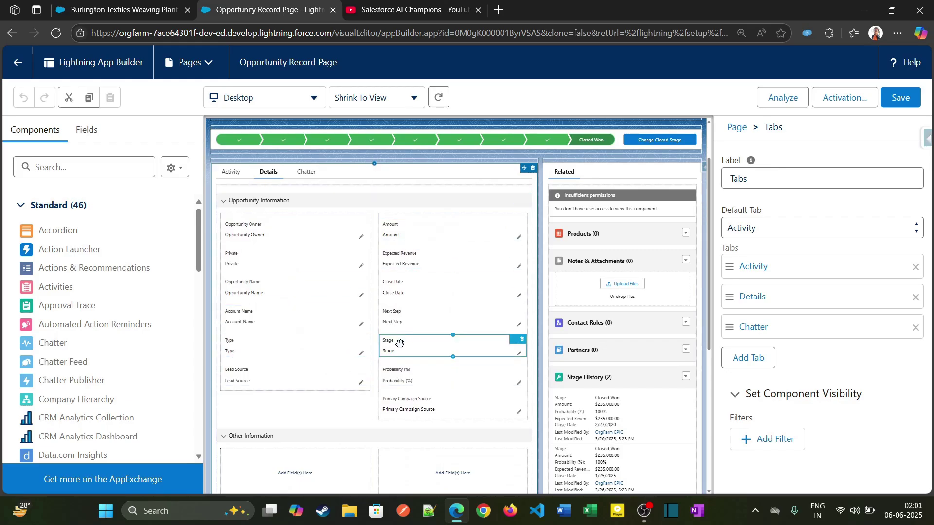
- Move the Lead Source field directly above the Type field in the Opportunity Information section
{"action": "left_click", "coordinate": [315, 378]}
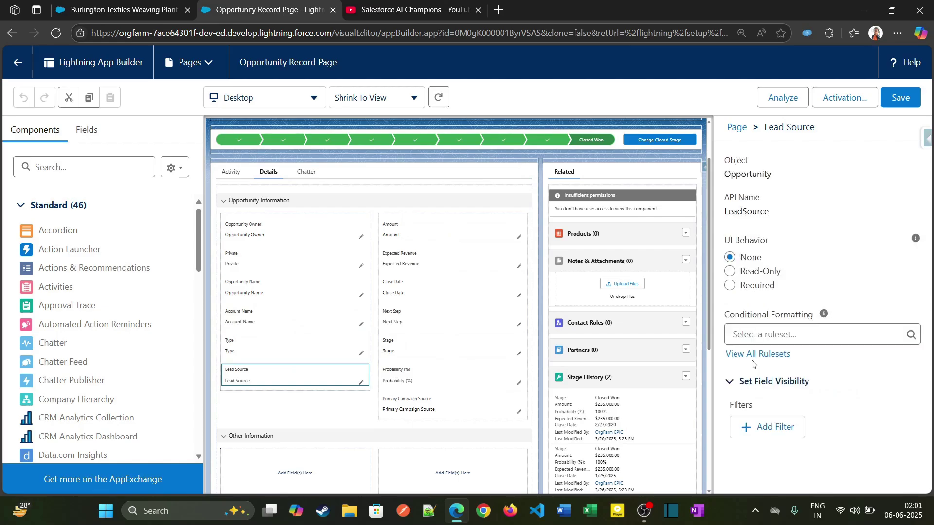
{"action": "left_click", "coordinate": [281, 346]}
{"action": "left_click", "coordinate": [273, 368]}
{"action": "left_click_drag", "start_coordinate": [276, 366], "coordinate": [268, 332]}
{"action": "left_click", "coordinate": [261, 380]}
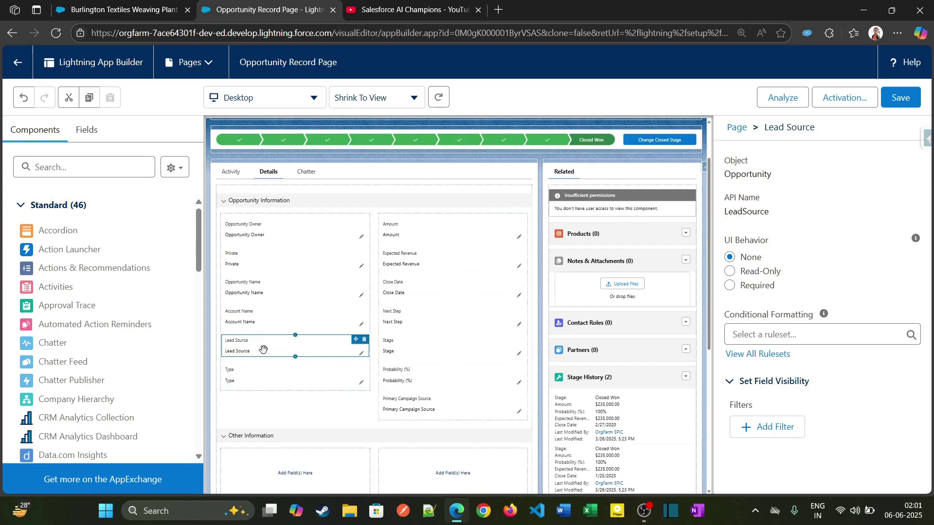
- Start a new field visibility filter for the Type field
{"action": "left_click", "coordinate": [787, 424]}
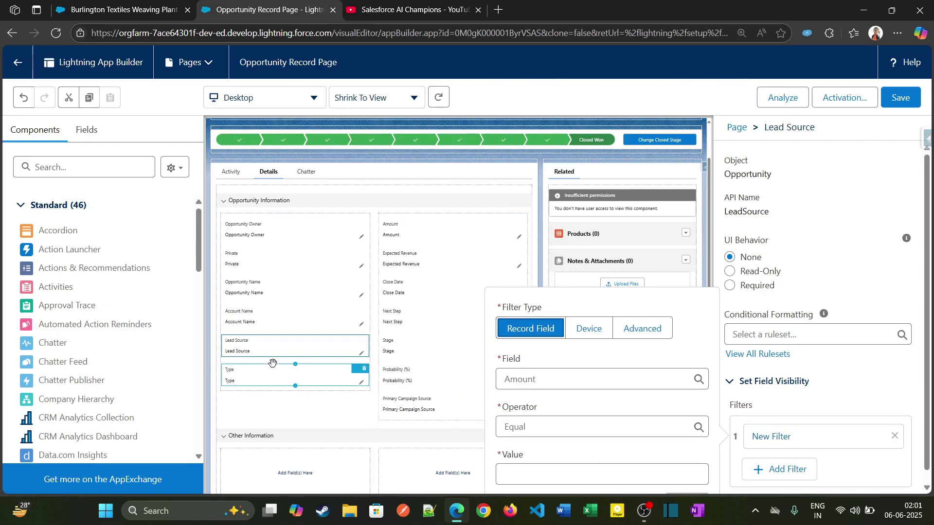
{"action": "left_click", "coordinate": [246, 377]}
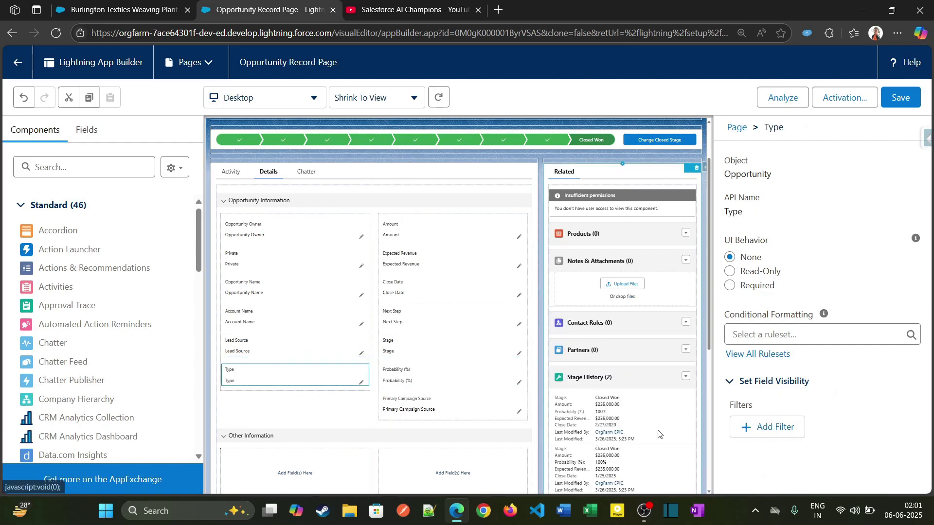
{"action": "left_click", "coordinate": [279, 380]}
{"action": "left_click", "coordinate": [769, 427]}
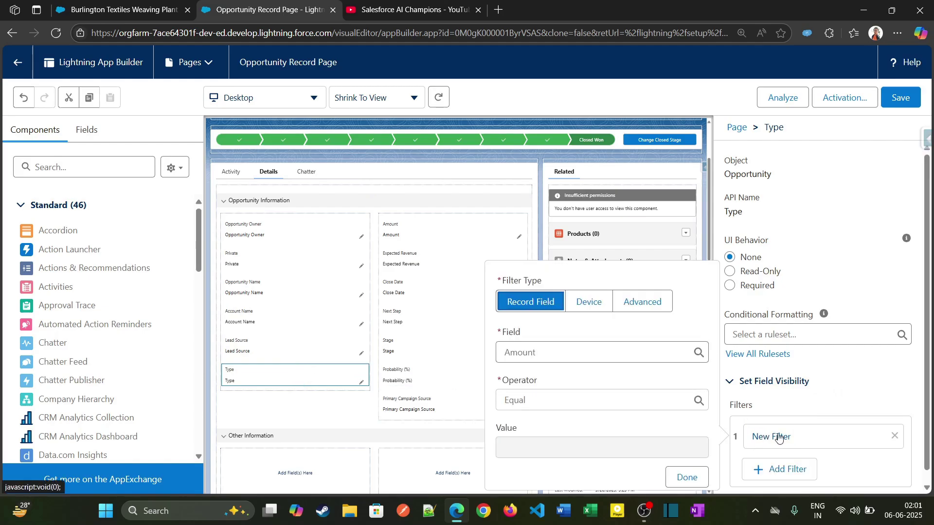
- Try to choose Lead Source as the record field for the Type field's visibility filter
{"action": "left_click", "coordinate": [575, 357]}
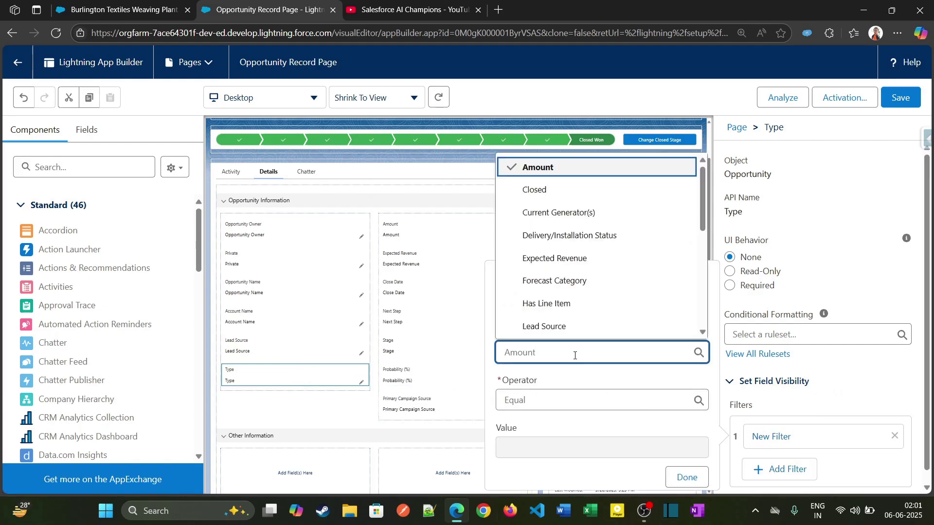
{"action": "double_click", "coordinate": [575, 355]}
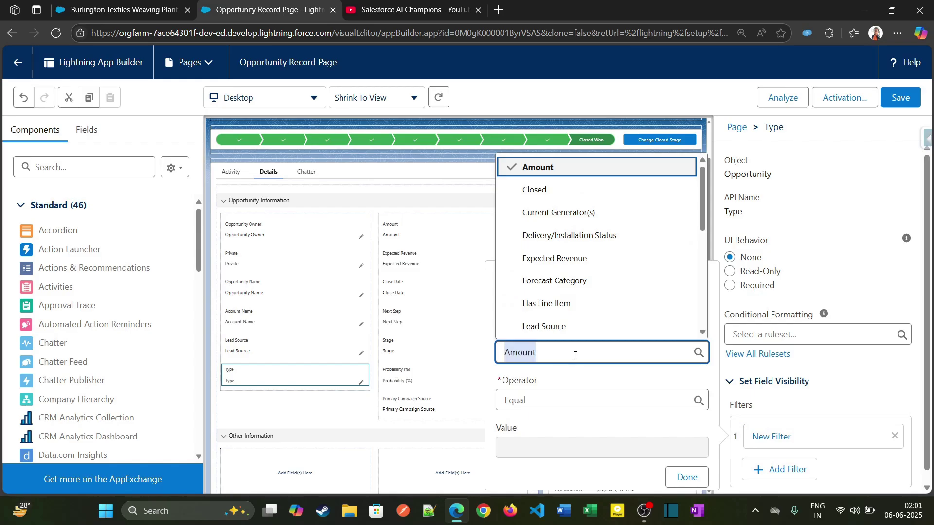
{"action": "key", "text": "BackSpace"}
{"action": "type", "text": "Lead"}
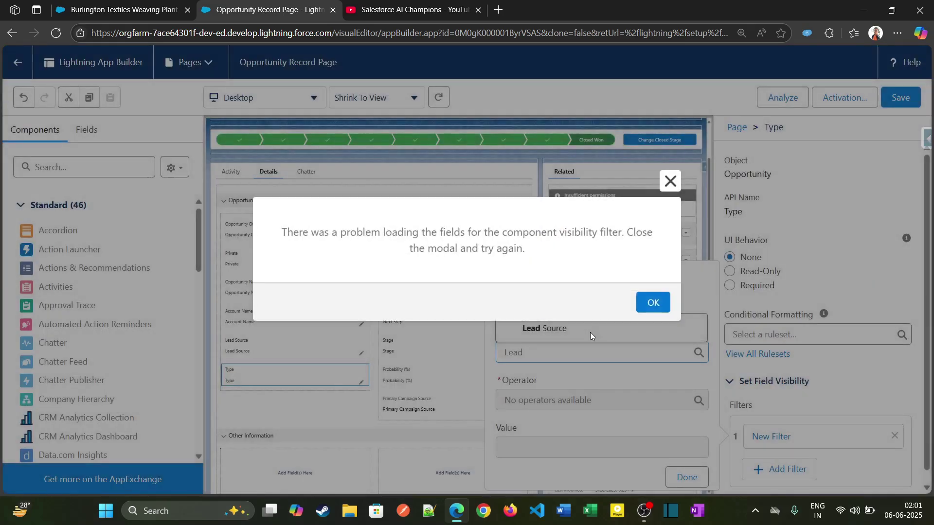
{"action": "left_click", "coordinate": [672, 183]}
{"action": "left_click", "coordinate": [563, 351]}
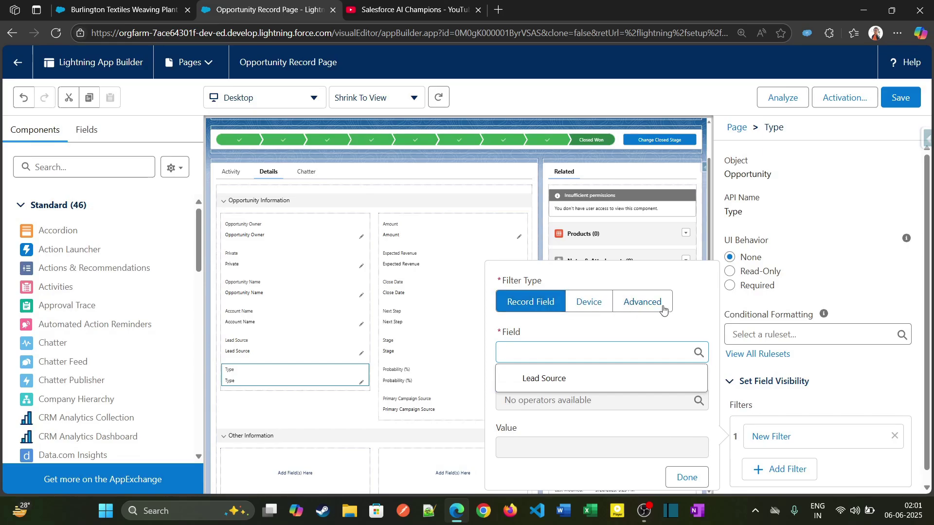
- Examine the Device and Advanced filter types, including the Permissions field category, and cancel the field selection
{"action": "left_click", "coordinate": [605, 304]}
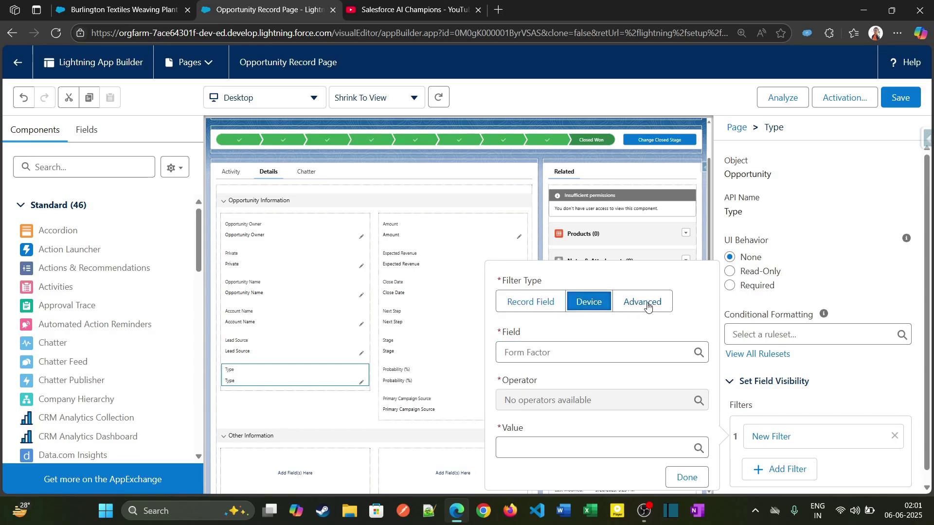
{"action": "left_click", "coordinate": [642, 302]}
{"action": "left_click", "coordinate": [520, 357]}
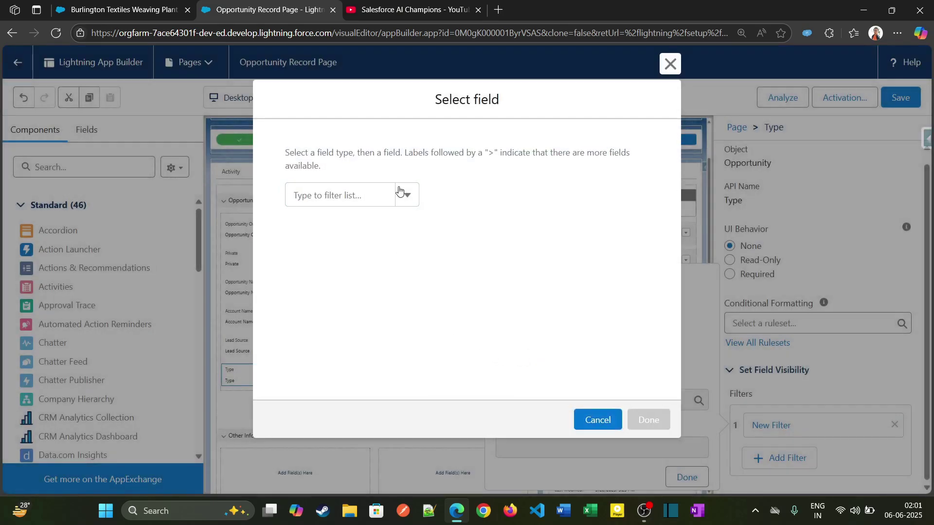
{"action": "left_click", "coordinate": [401, 195]}
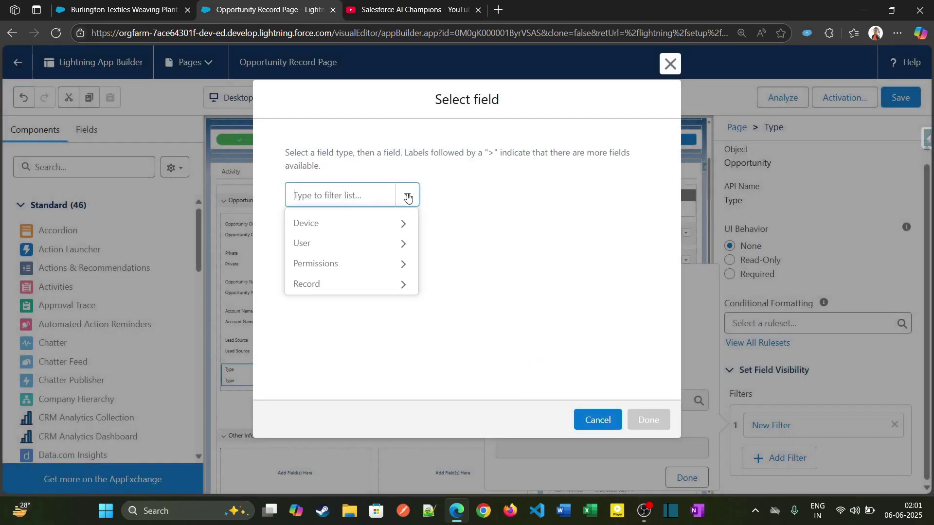
{"action": "left_click", "coordinate": [389, 264]}
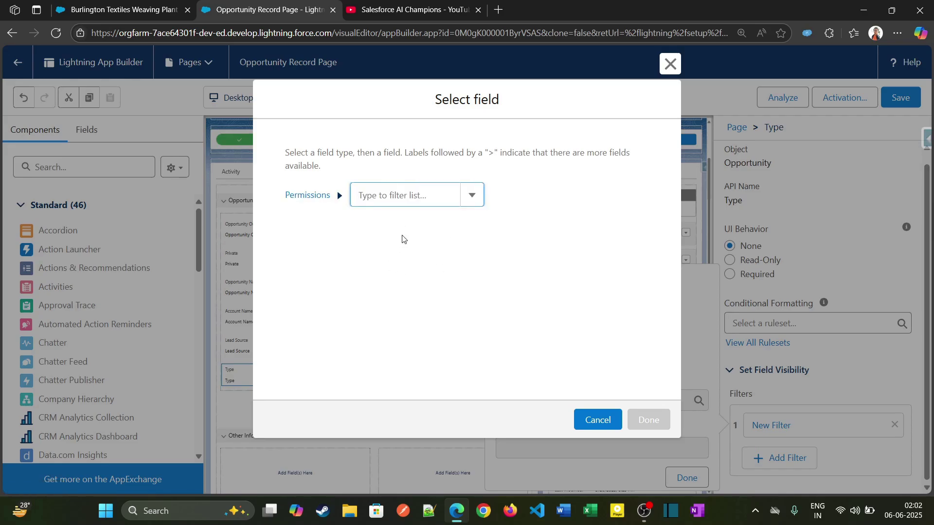
{"action": "left_click", "coordinate": [597, 420]}
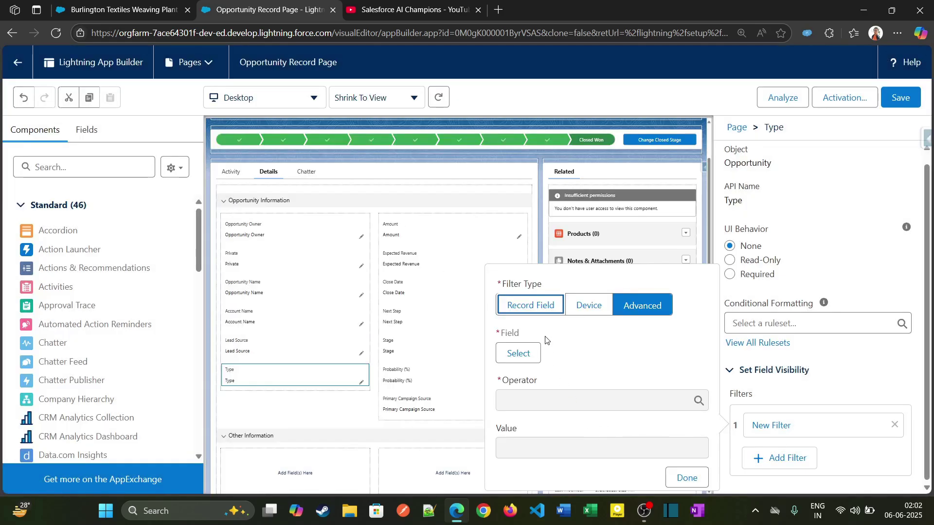
- Base the Type field's visibility filter on the Lead Source record field
{"action": "left_click", "coordinate": [535, 305]}
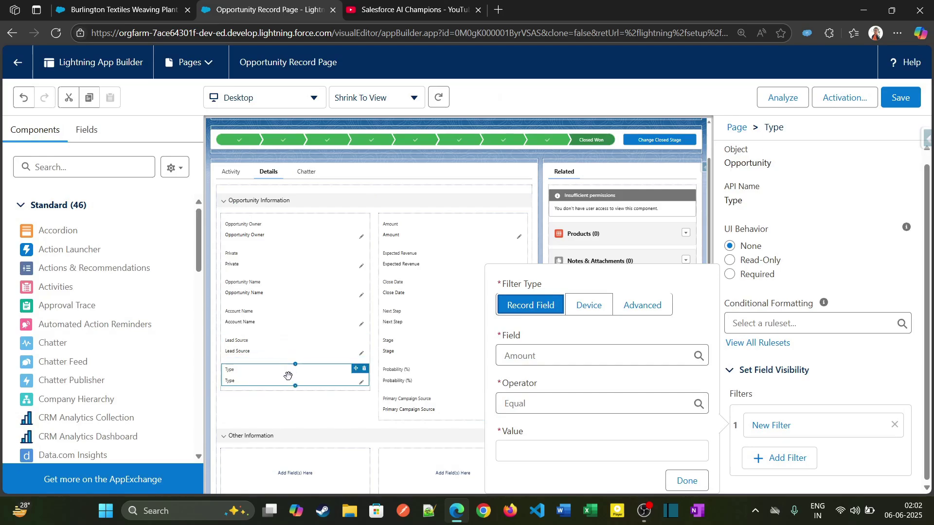
{"action": "left_click", "coordinate": [550, 355]}
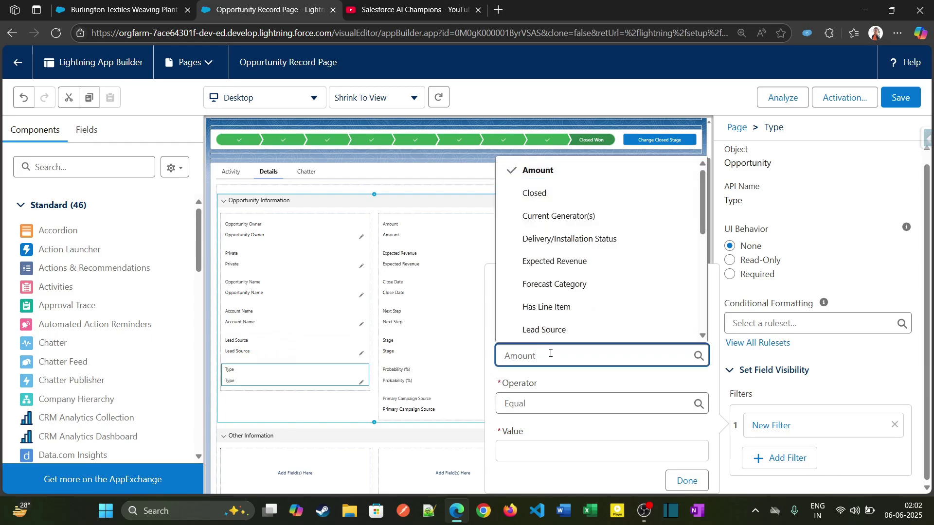
{"action": "key", "text": "BackSpace"}
{"action": "key", "text": "BackSpace"}
{"action": "key", "text": "BackSpace"}
{"action": "key", "text": "BackSpace"}
{"action": "key", "text": "BackSpace"}
{"action": "key", "text": "BackSpace"}
{"action": "type", "text": "lea"}
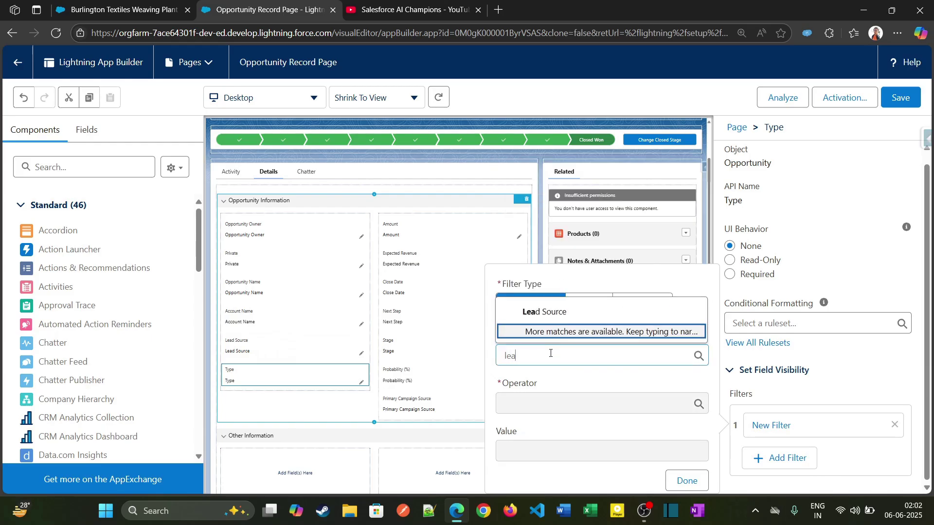
{"action": "left_click", "coordinate": [544, 312]}
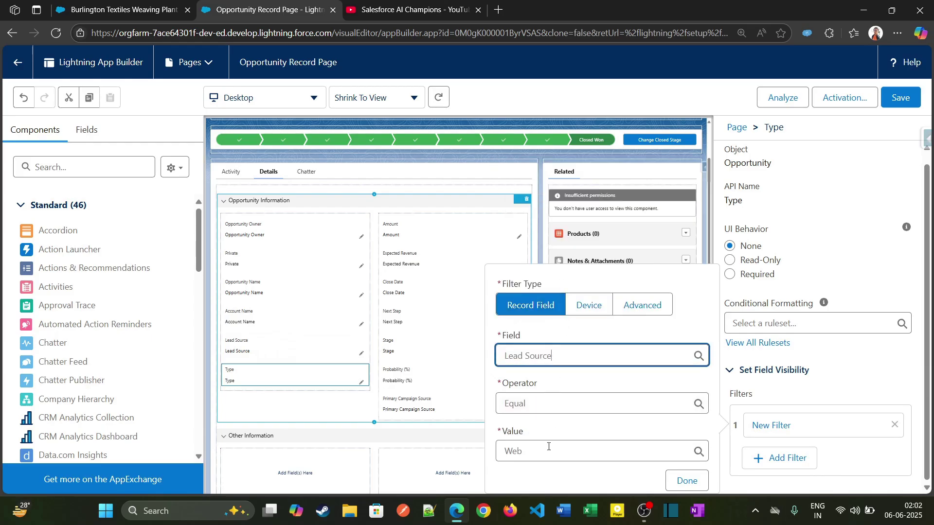
- Set the visibility filter's value to Phone Inquiry and apply the filter
{"action": "left_click", "coordinate": [549, 450]}
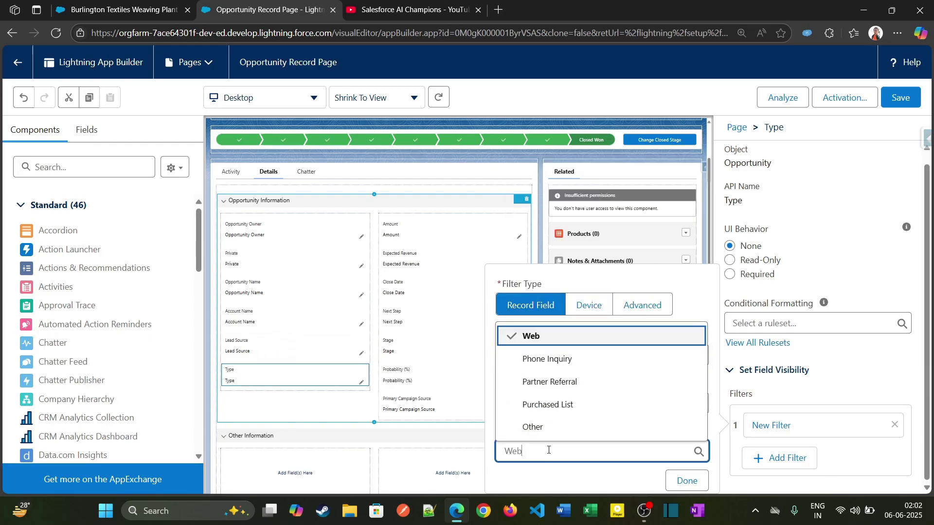
{"action": "left_click", "coordinate": [560, 366]}
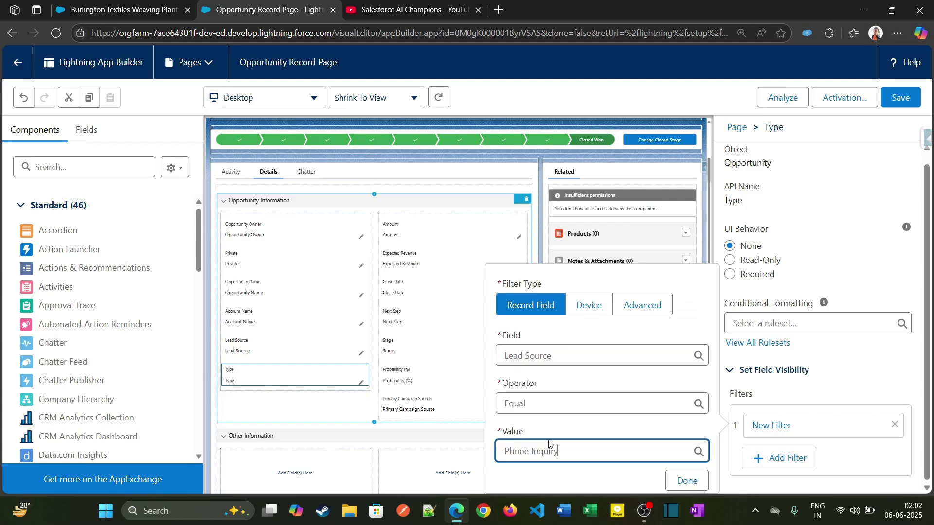
{"action": "left_click", "coordinate": [669, 481]}
{"action": "scroll", "coordinate": [817, 369], "scroll_direction": "down", "scroll_amount": 1}
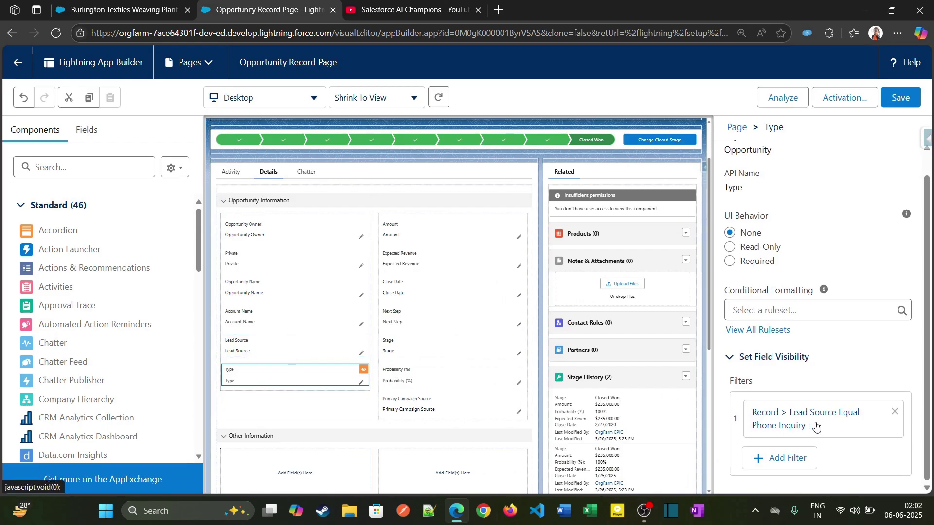
- Recheck the Type field's settings and save the page without required fields, suppressing the missing-fields warning for this session
{"action": "left_click", "coordinate": [327, 353]}
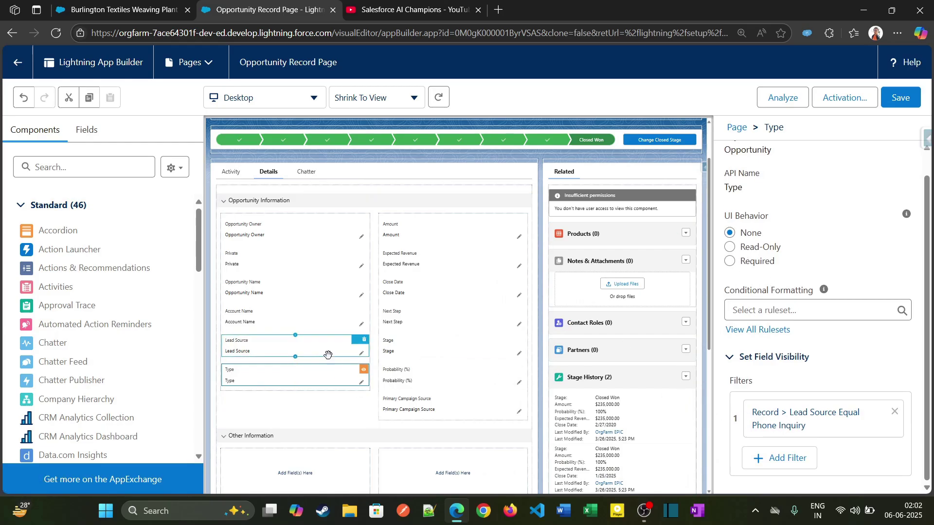
{"action": "left_click", "coordinate": [328, 372]}
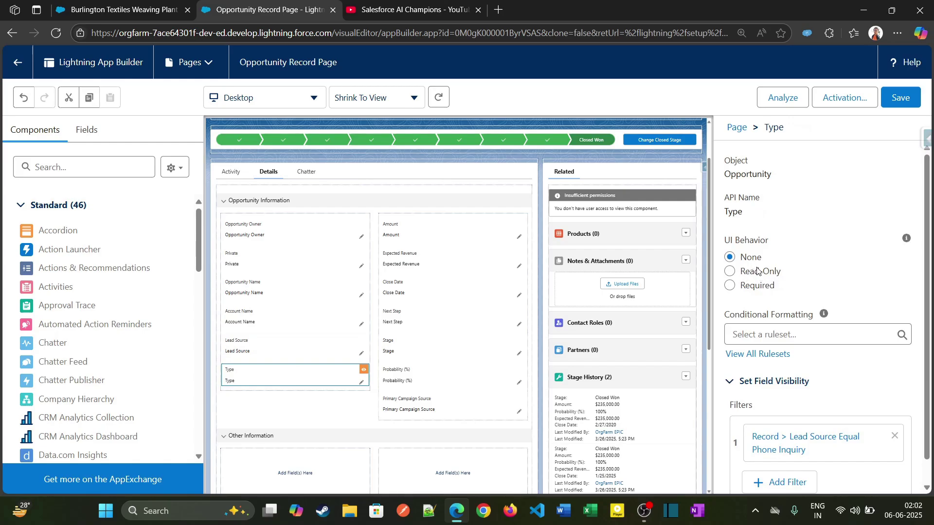
{"action": "scroll", "coordinate": [783, 404], "scroll_direction": "down", "scroll_amount": 1}
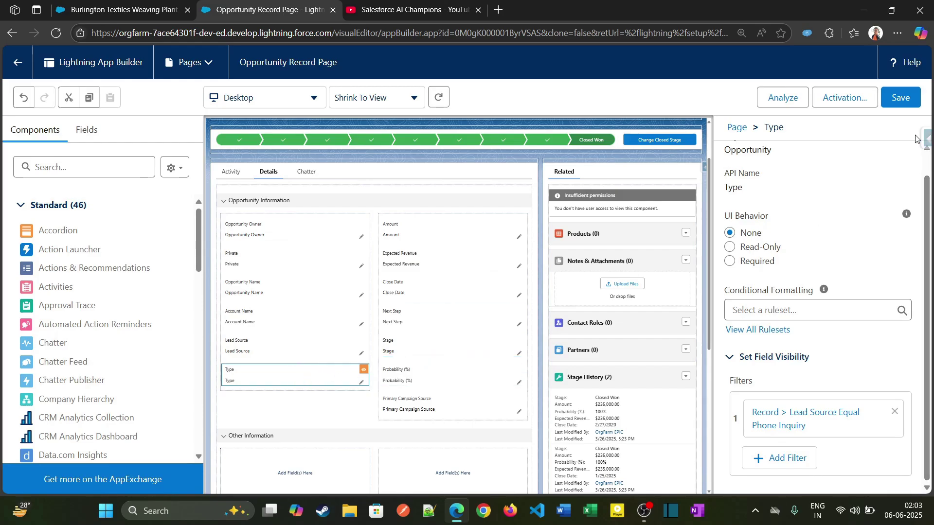
{"action": "left_click", "coordinate": [898, 102]}
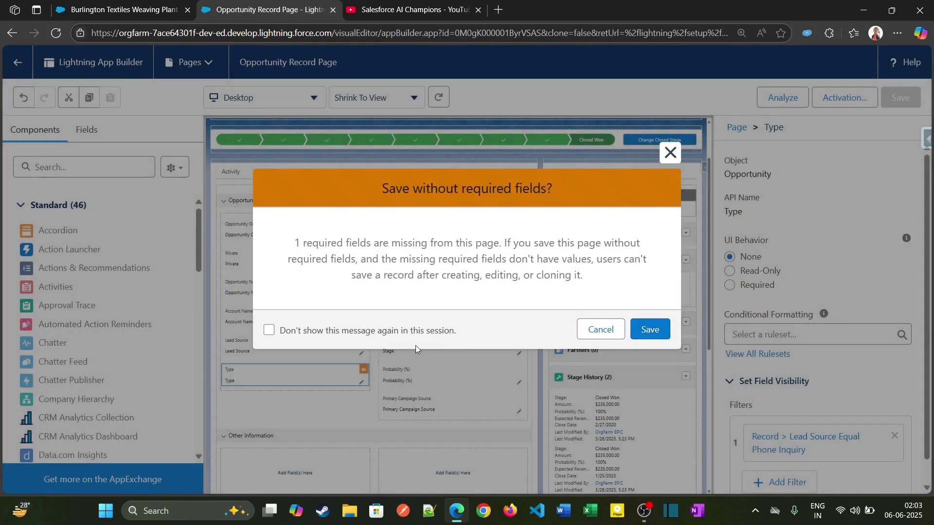
{"action": "left_click", "coordinate": [269, 330]}
{"action": "left_click", "coordinate": [650, 330]}
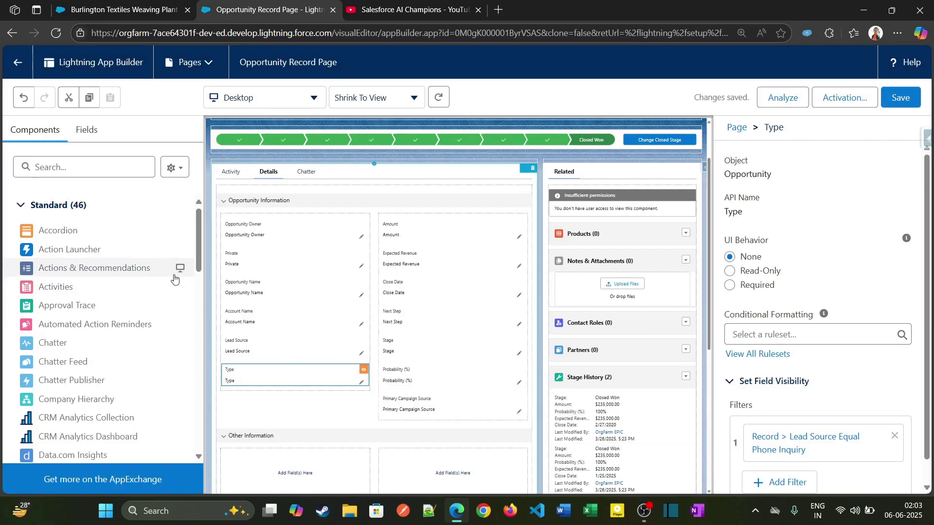
- Exit the page builder and open the details of the Burlington Textiles Weaving Plant Generator opportunity
{"action": "left_click", "coordinate": [17, 66]}
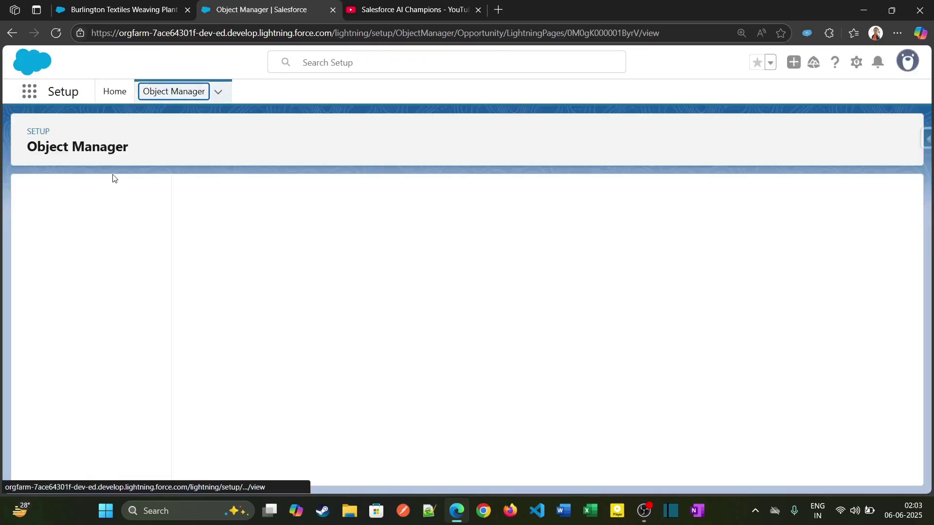
{"action": "left_click", "coordinate": [137, 9]}
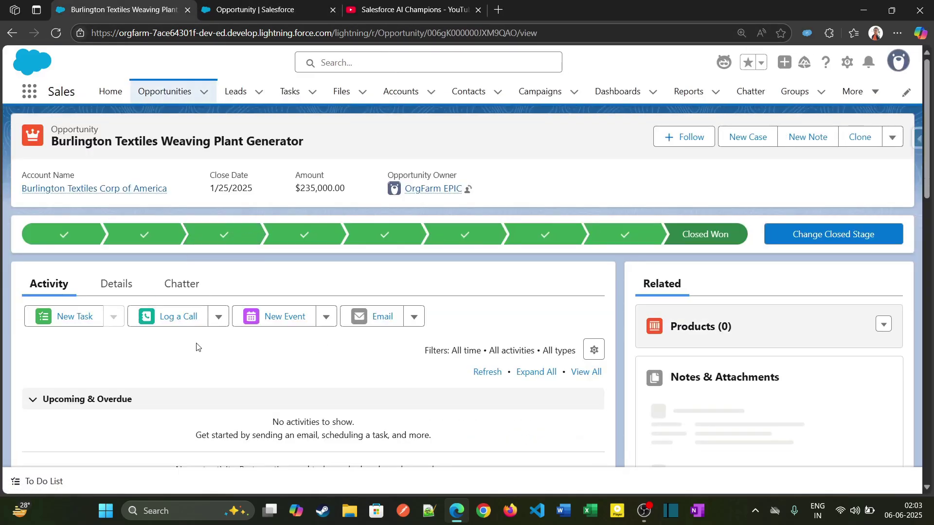
{"action": "left_click", "coordinate": [113, 282]}
{"action": "scroll", "coordinate": [180, 363], "scroll_direction": "down", "scroll_amount": 5}
{"action": "scroll", "coordinate": [180, 355], "scroll_direction": "down", "scroll_amount": 3}
{"action": "scroll", "coordinate": [310, 332], "scroll_direction": "up", "scroll_amount": 6}
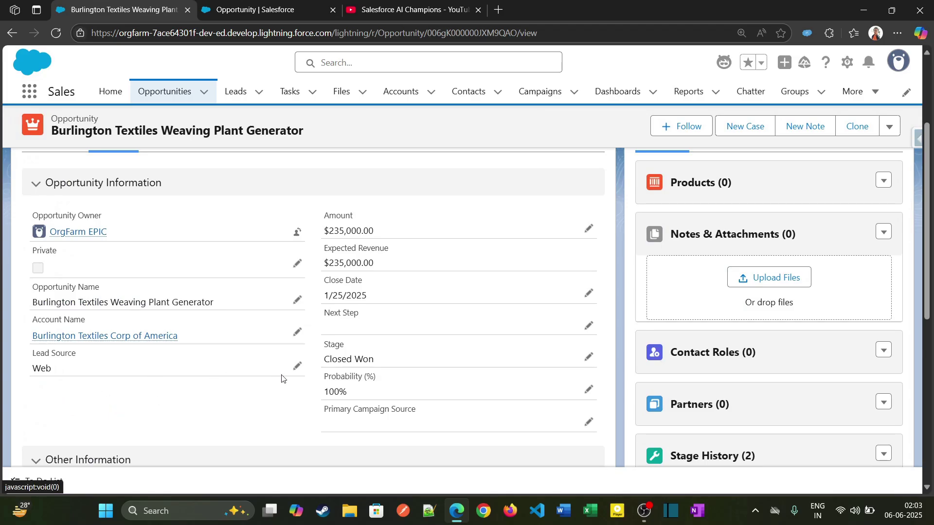
- Change the opportunity's Lead Source to Phone Inquiry, check the available Type options, and save the record
{"action": "left_click", "coordinate": [297, 368]}
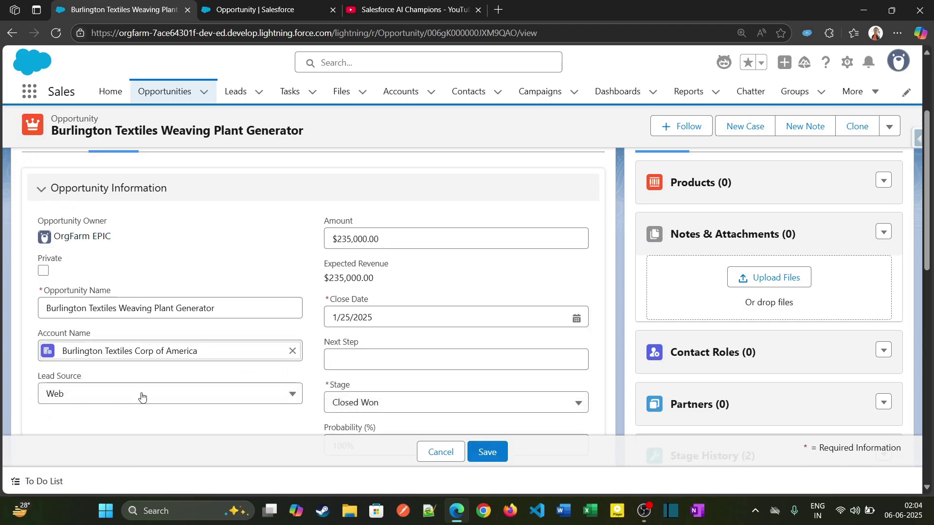
{"action": "scroll", "coordinate": [206, 323], "scroll_direction": "down", "scroll_amount": 4}
{"action": "left_click", "coordinate": [229, 217]}
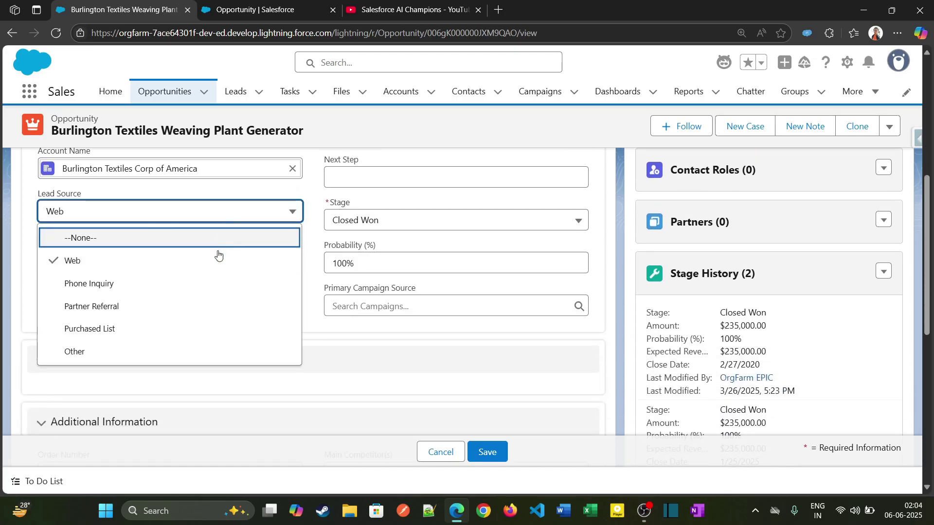
{"action": "left_click", "coordinate": [209, 284]}
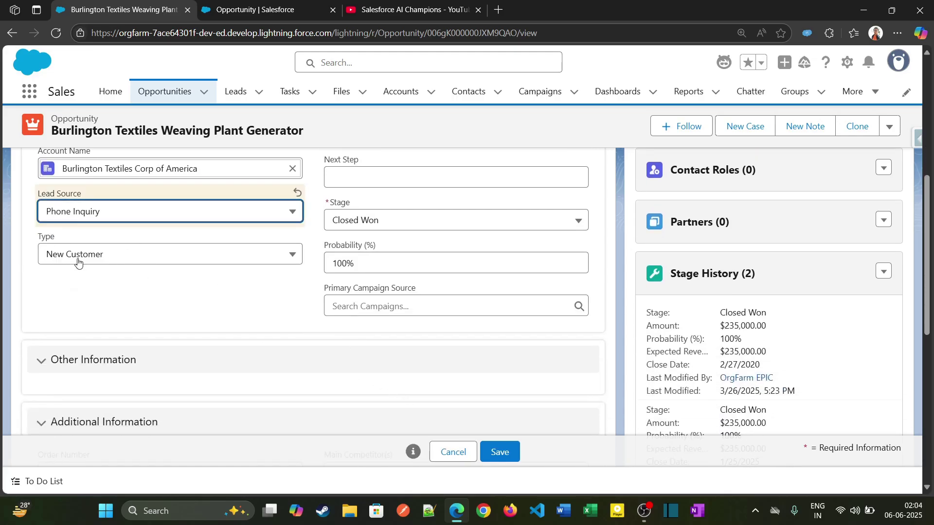
{"action": "left_click", "coordinate": [183, 262]}
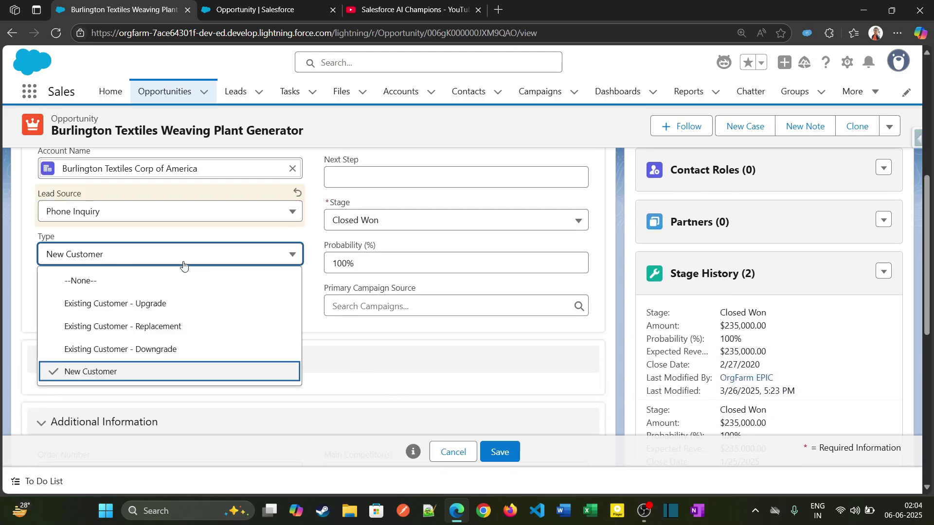
{"action": "left_click", "coordinate": [333, 335]}
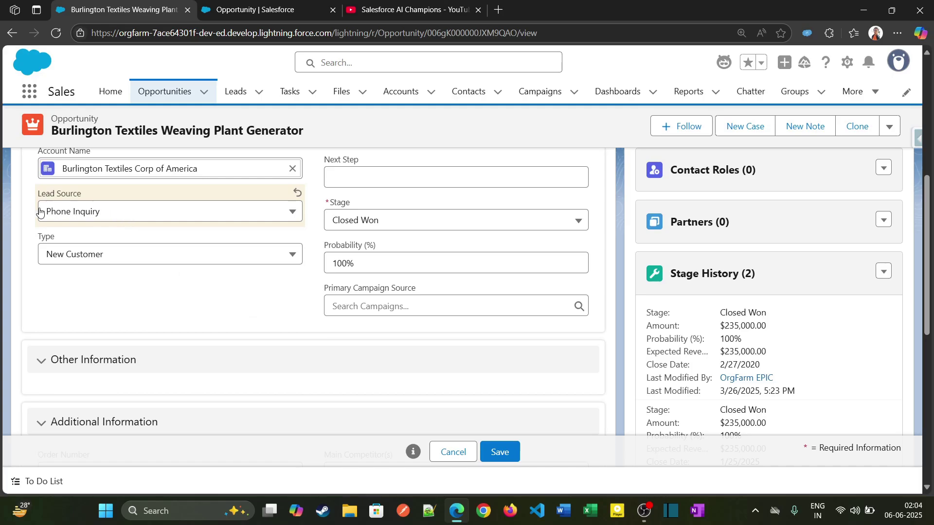
{"action": "left_click", "coordinate": [504, 457]}
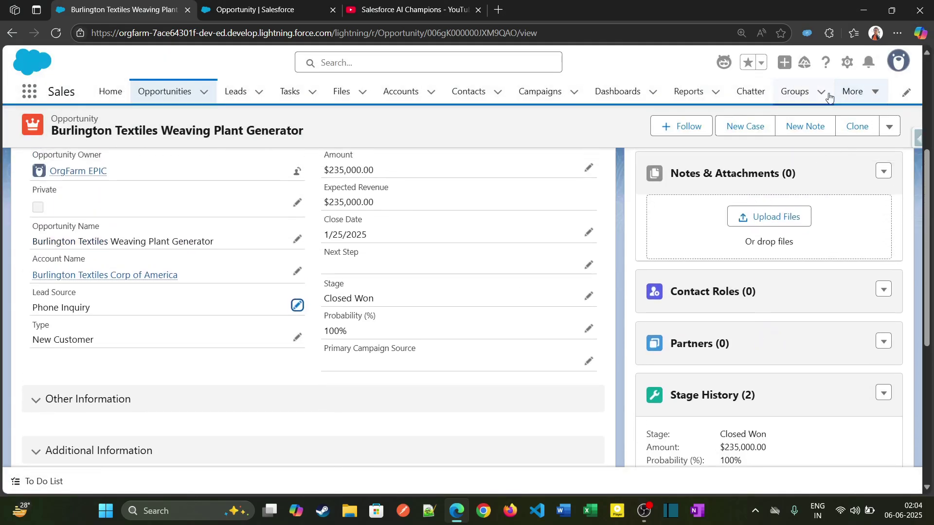
- Reopen the Opportunity record page for editing, make the Type field in Details required, and save the page without its missing required field
{"action": "left_click", "coordinate": [847, 63]}
{"action": "left_click", "coordinate": [777, 260]}
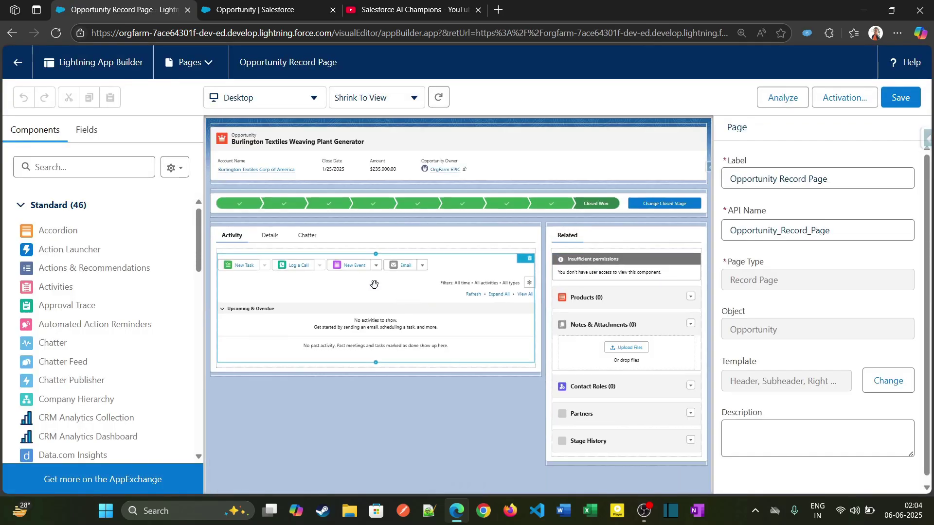
{"action": "left_click", "coordinate": [270, 238]}
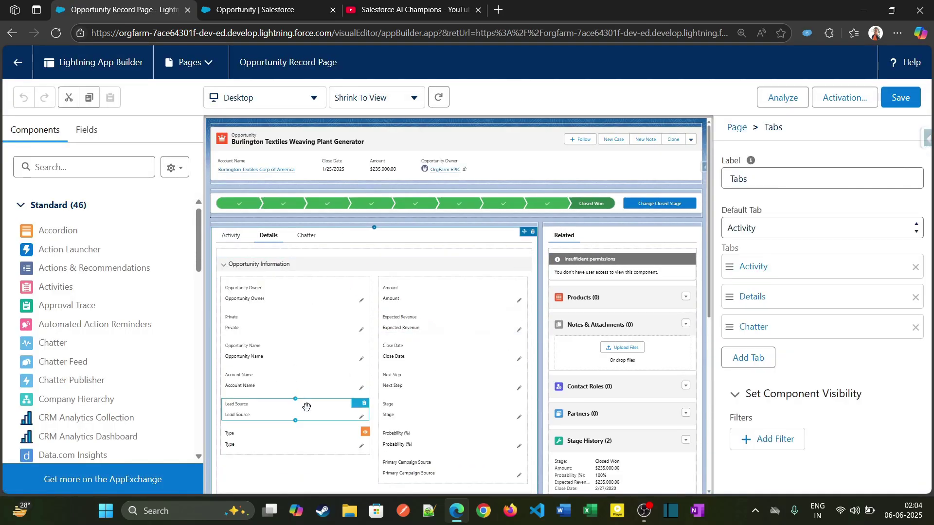
{"action": "left_click", "coordinate": [302, 439]}
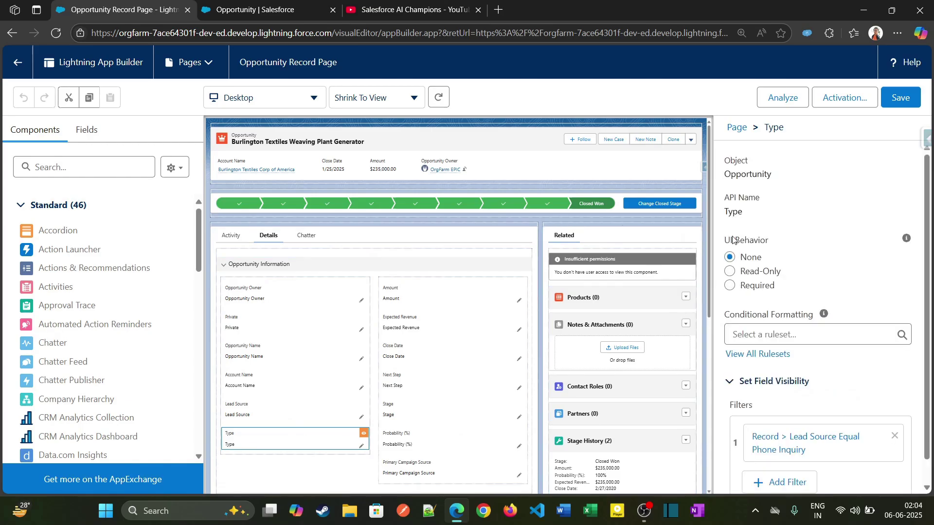
{"action": "left_click", "coordinate": [730, 287]}
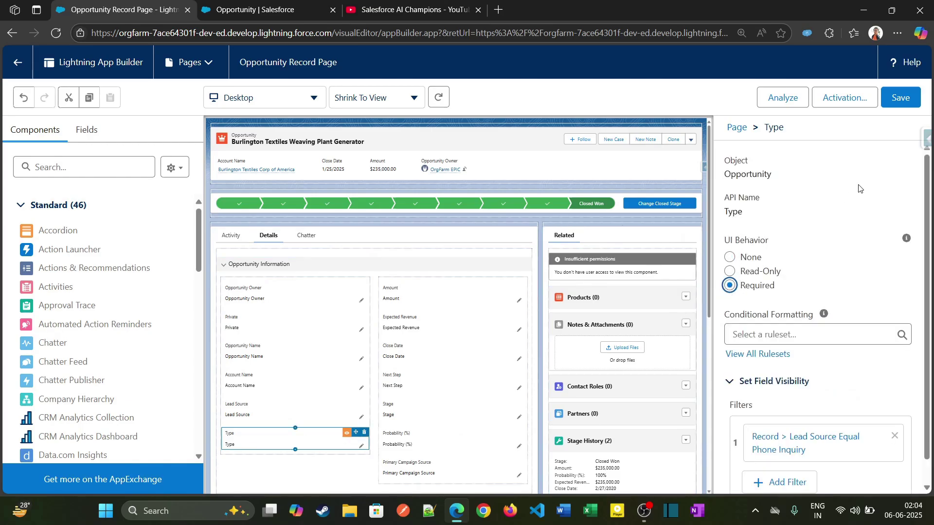
{"action": "left_click", "coordinate": [908, 97]}
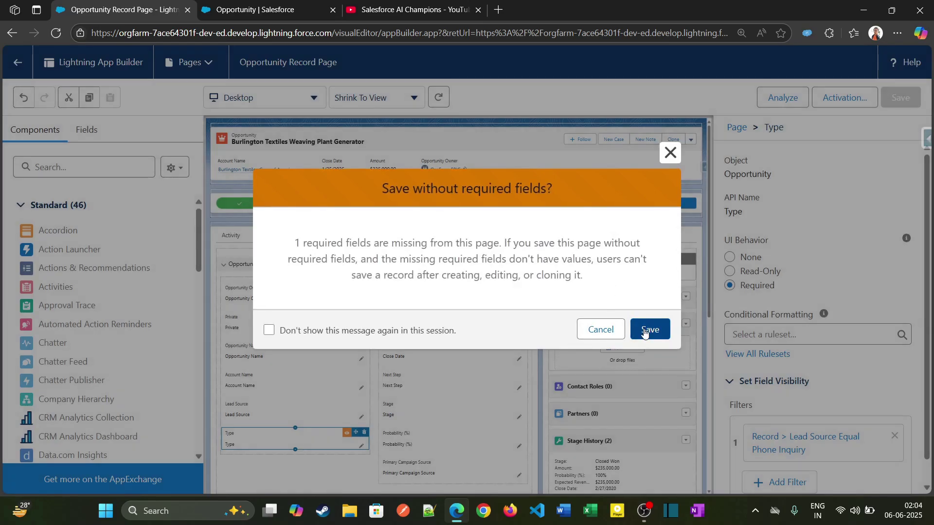
{"action": "left_click", "coordinate": [645, 334]}
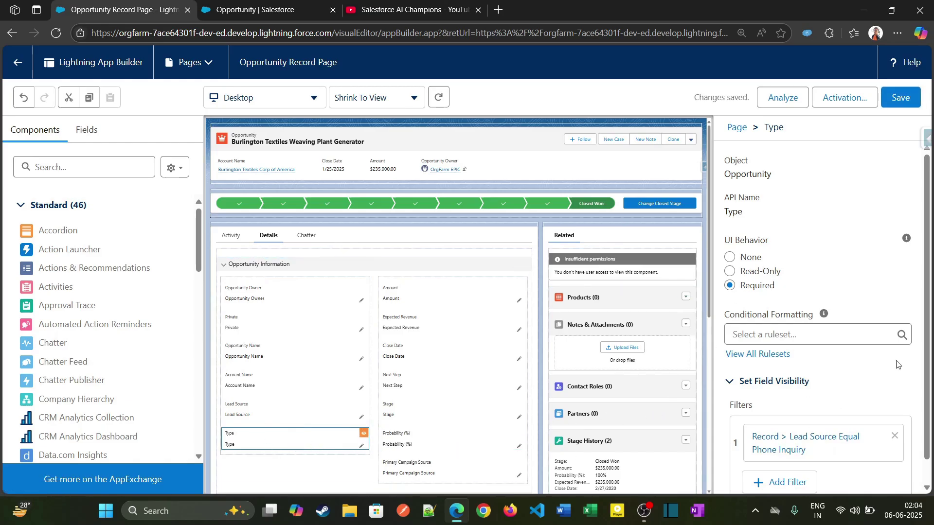
- Exit the page builder and open the Burlington Textiles Weaving Plant Generator opportunity's details at the Lead Source and Type fields
{"action": "left_click", "coordinate": [7, 58]}
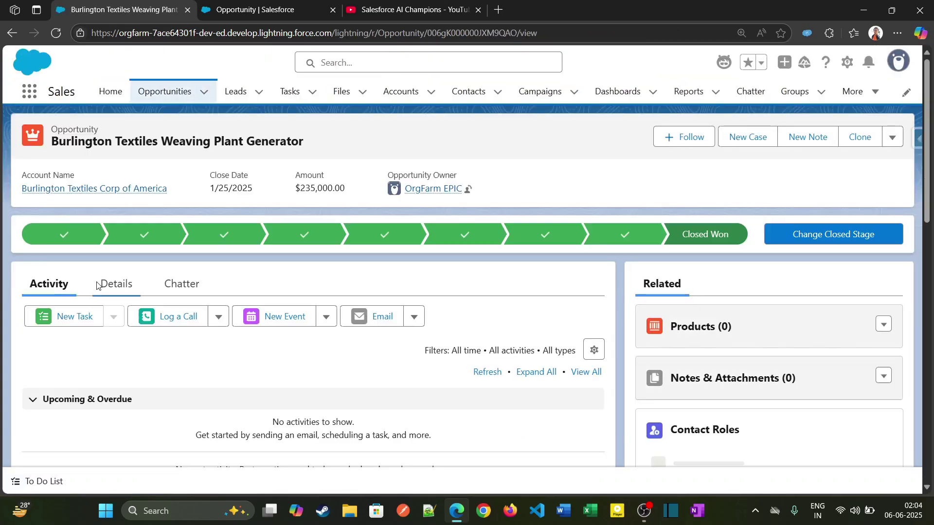
{"action": "left_click", "coordinate": [116, 284]}
{"action": "scroll", "coordinate": [140, 305], "scroll_direction": "down", "scroll_amount": 6}
{"action": "scroll", "coordinate": [292, 253], "scroll_direction": "up", "scroll_amount": 1}
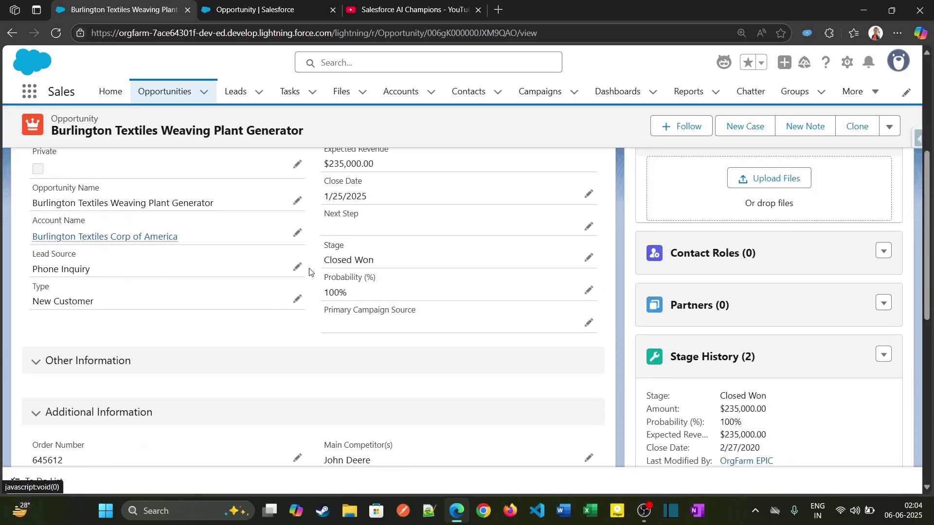
- Edit the opportunity and switch Lead Source to Web and back to Phone Inquiry to test the Type field's visibility
{"action": "left_click", "coordinate": [300, 268]}
{"action": "left_click", "coordinate": [250, 296]}
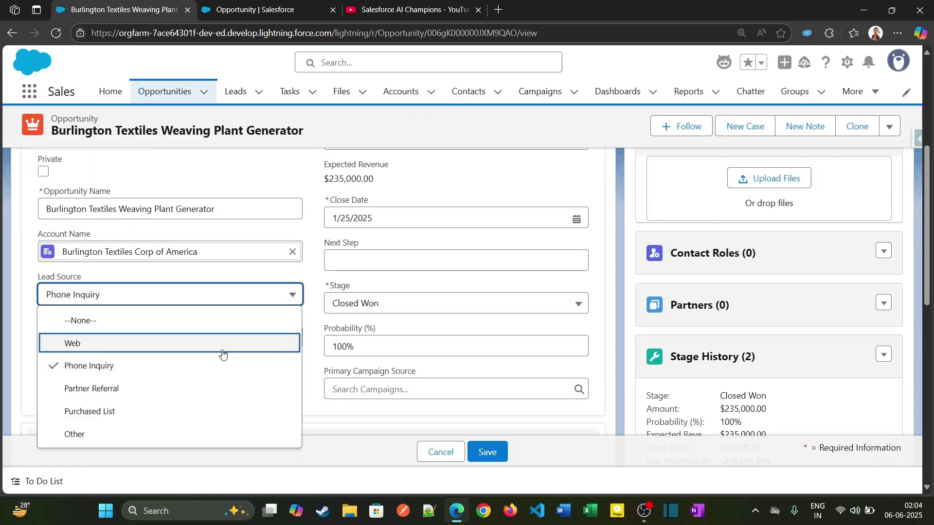
{"action": "left_click", "coordinate": [239, 341]}
{"action": "left_click", "coordinate": [139, 296]}
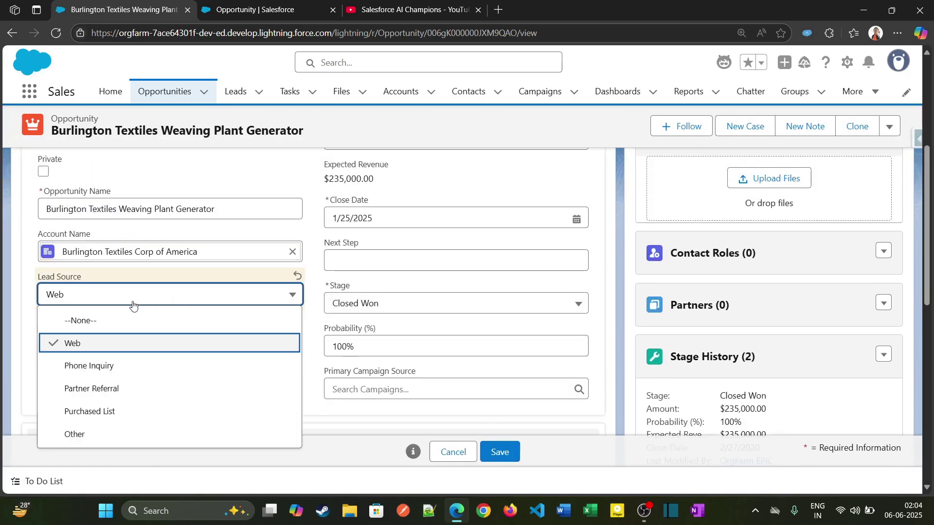
{"action": "left_click", "coordinate": [140, 368]}
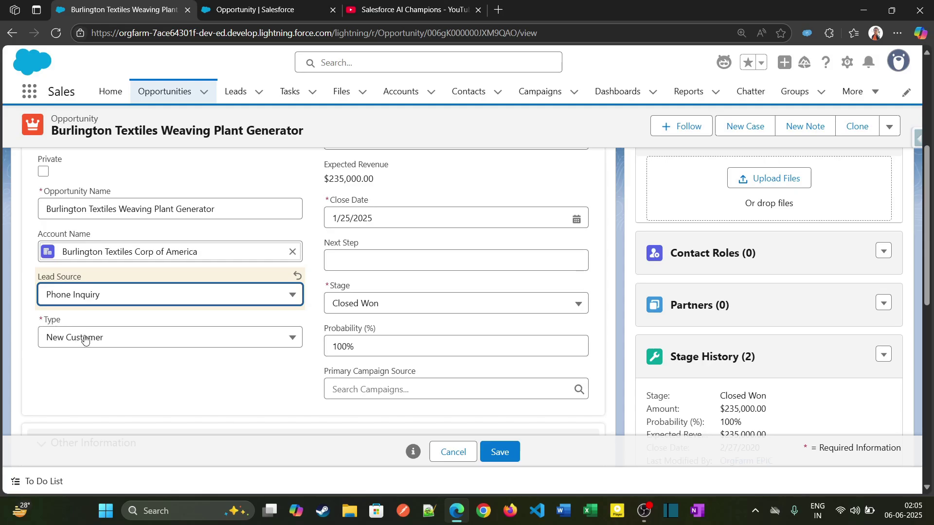
- Try to save the opportunity with Type set to --None-- to test the required setting
{"action": "left_click", "coordinate": [233, 339]}
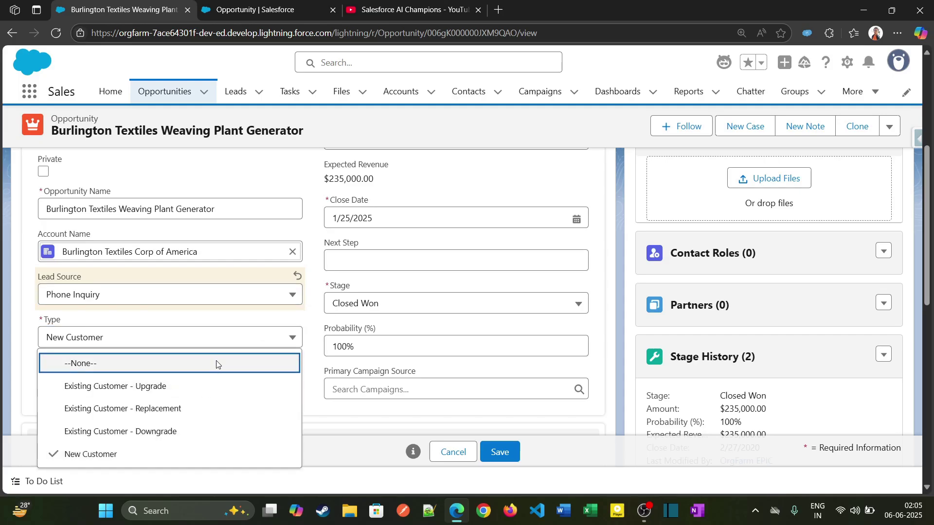
{"action": "left_click", "coordinate": [216, 365]}
{"action": "left_click", "coordinate": [500, 452]}
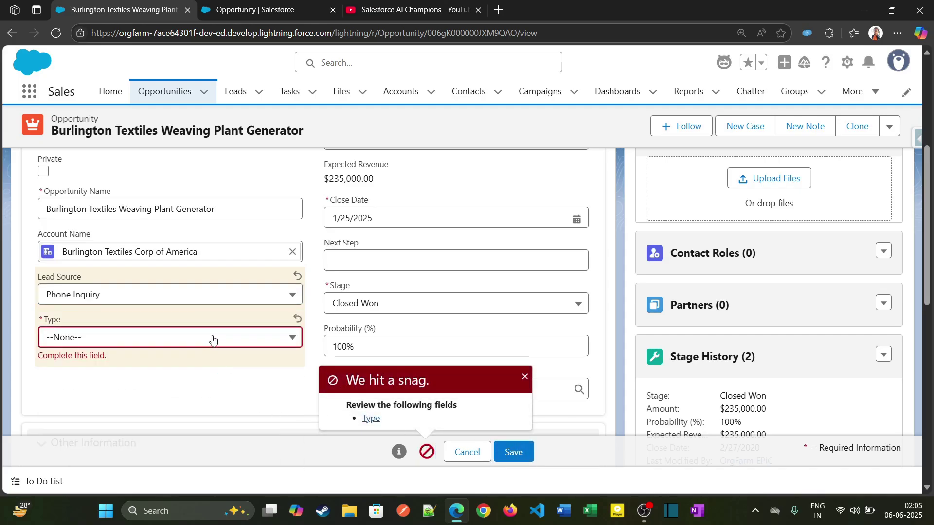
- Set the opportunity's Type to New Customer and save the record
{"action": "left_click", "coordinate": [254, 340]}
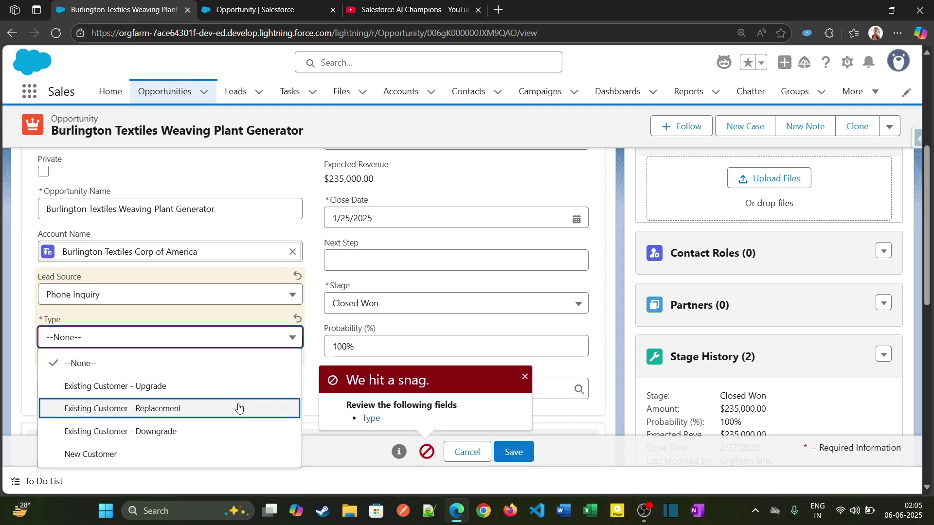
{"action": "left_click", "coordinate": [236, 450]}
{"action": "left_click", "coordinate": [523, 454]}
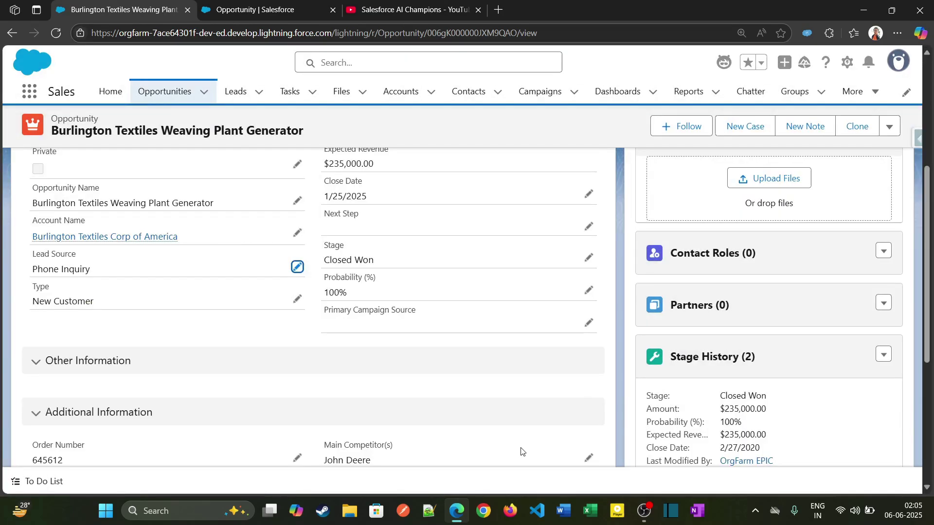